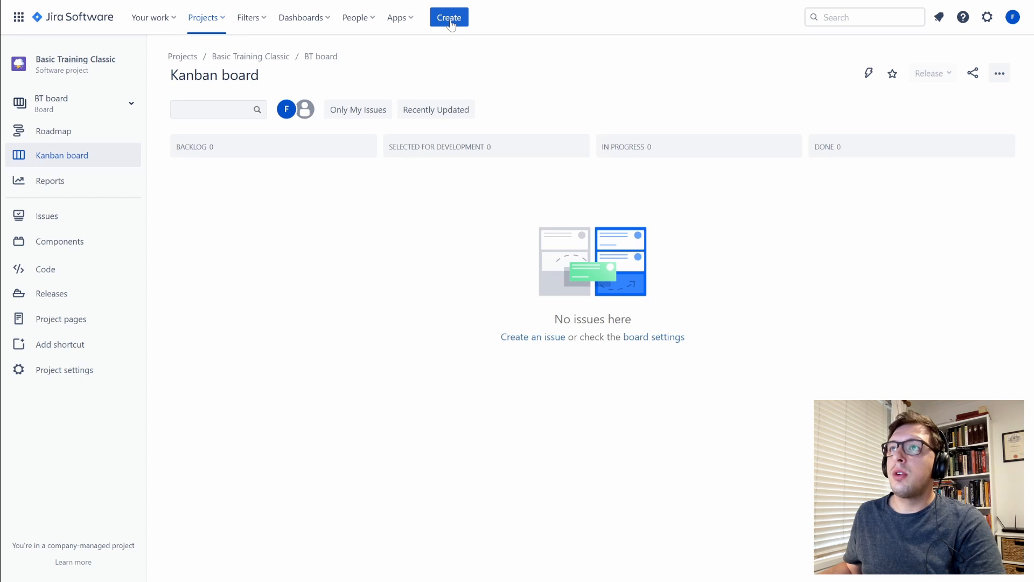
# - Open the bulk issue import from a new issue and examine its CSV source file requirement
pyautogui.click(450, 21)
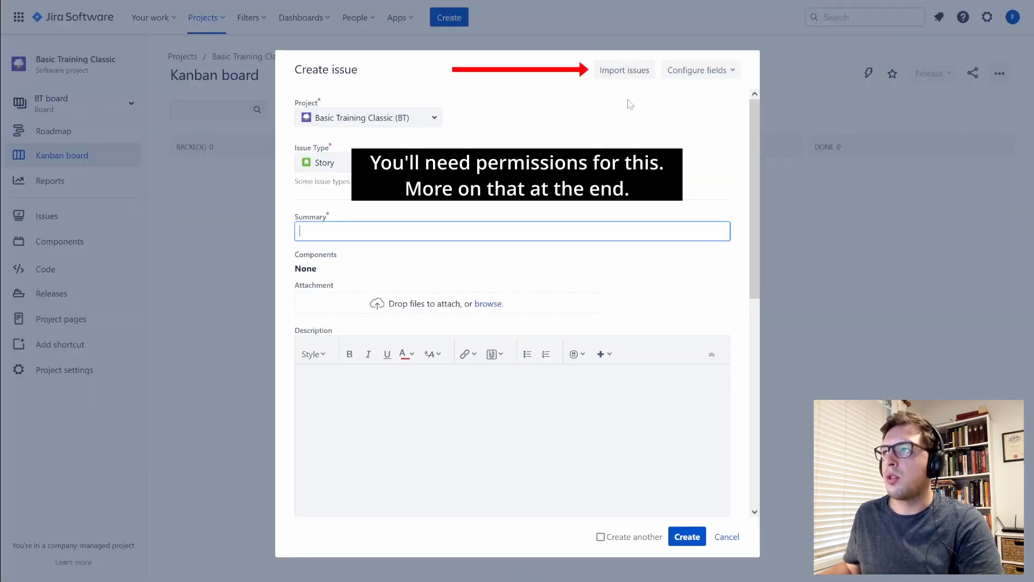
pyautogui.click(625, 70)
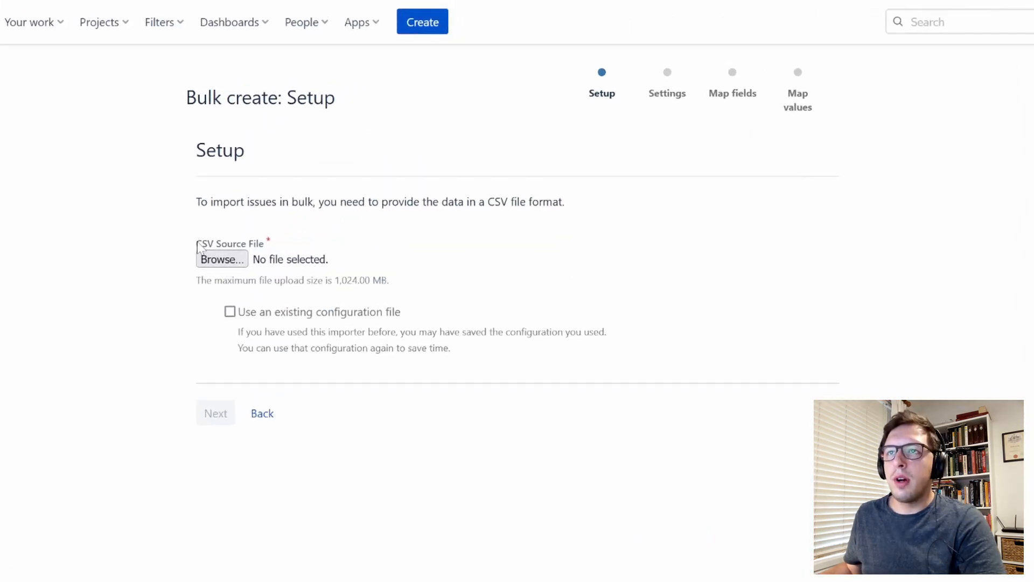
pyautogui.moveTo(198, 247); pyautogui.dragTo(265, 248)
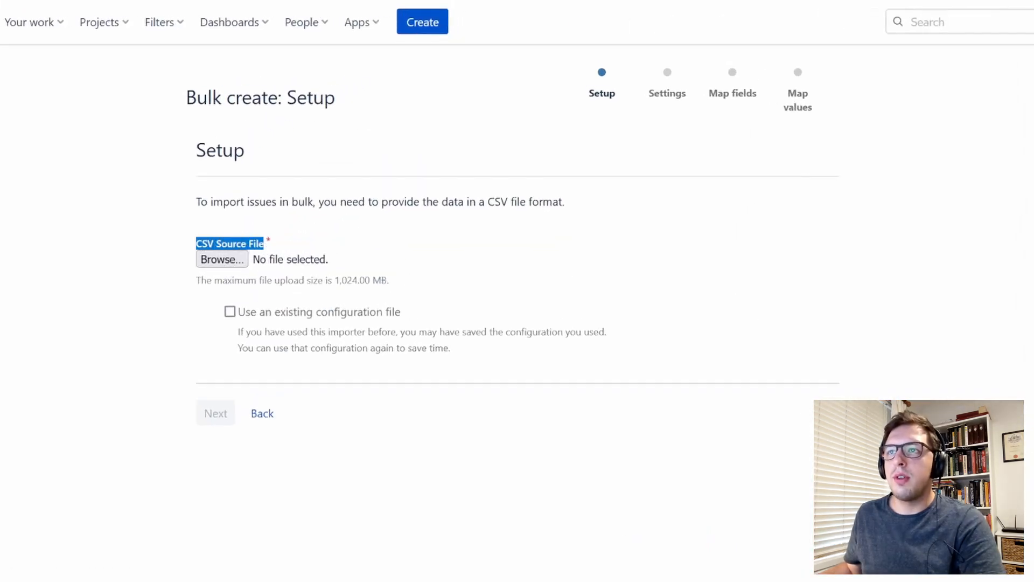
pyautogui.click(263, 300)
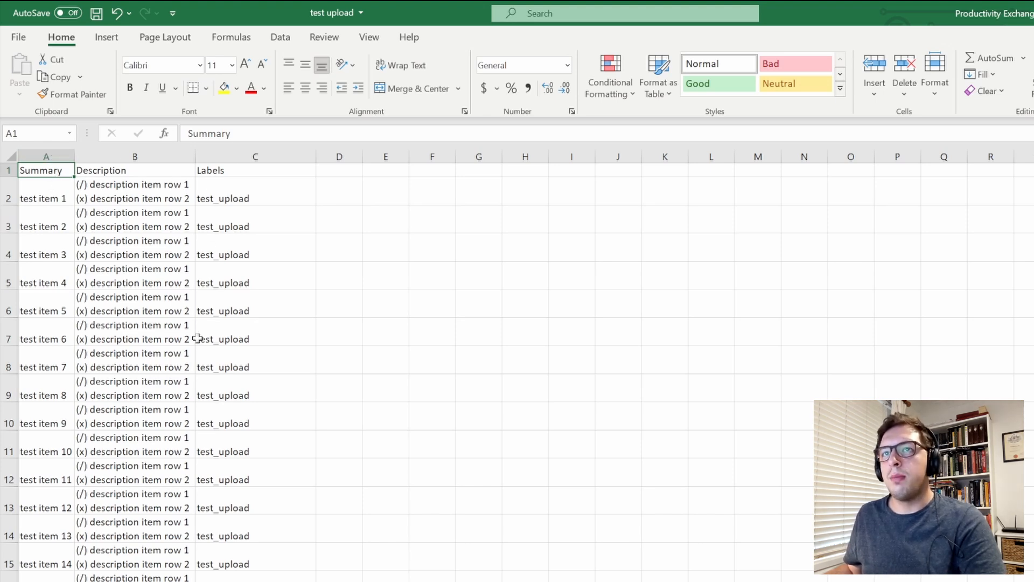
# - Switch to the "test upload" workbook in Excel and examine how the issue fields are laid out in columns with one header each
pyautogui.click(63, 155)
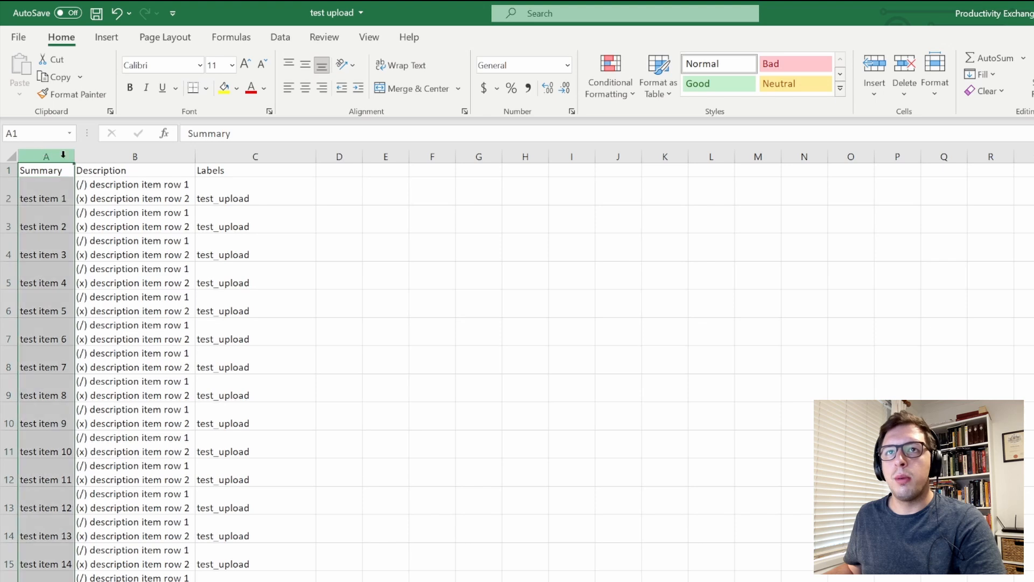
pyautogui.click(171, 155)
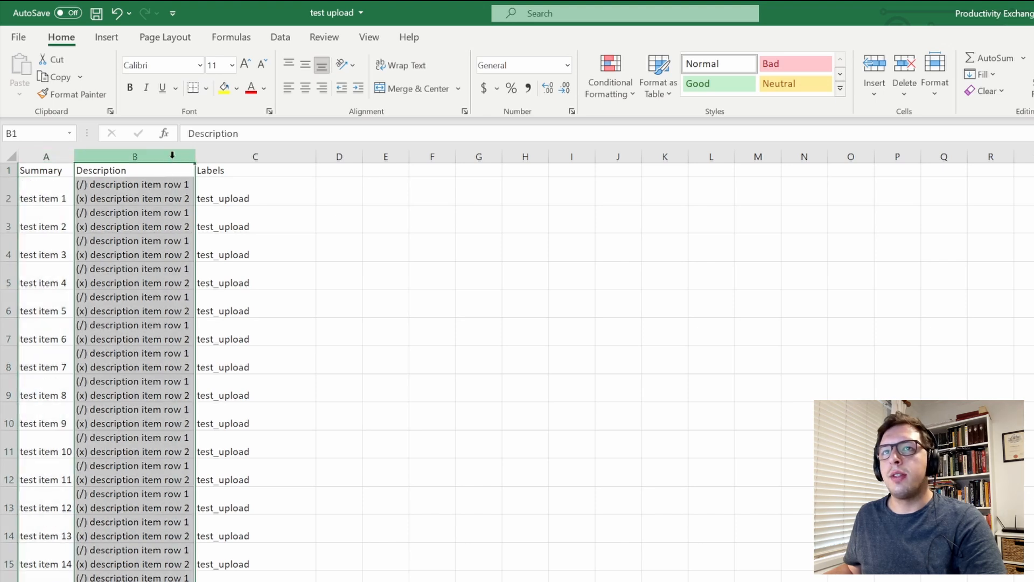
pyautogui.click(249, 155)
pyautogui.click(209, 215)
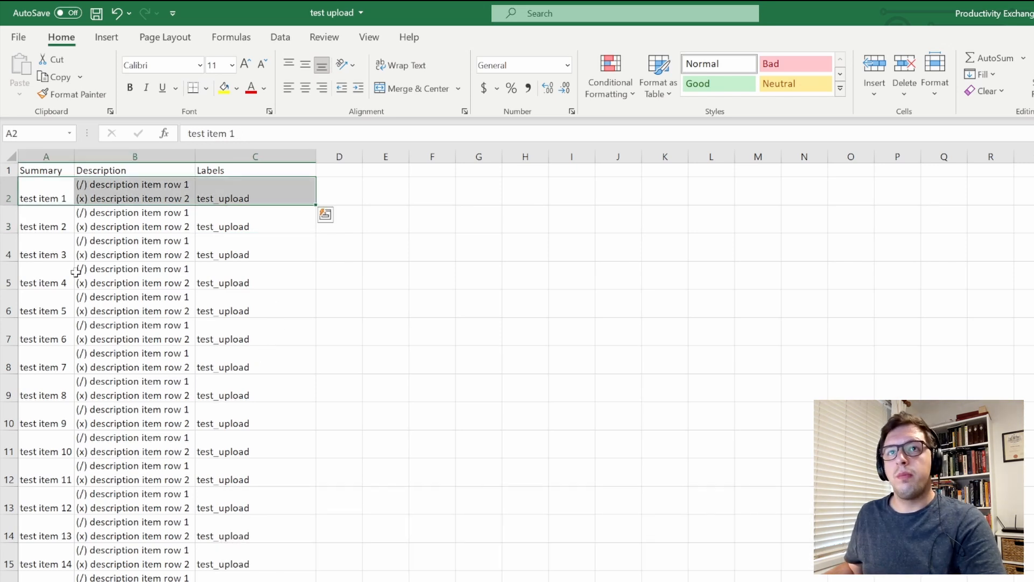
pyautogui.click(92, 264)
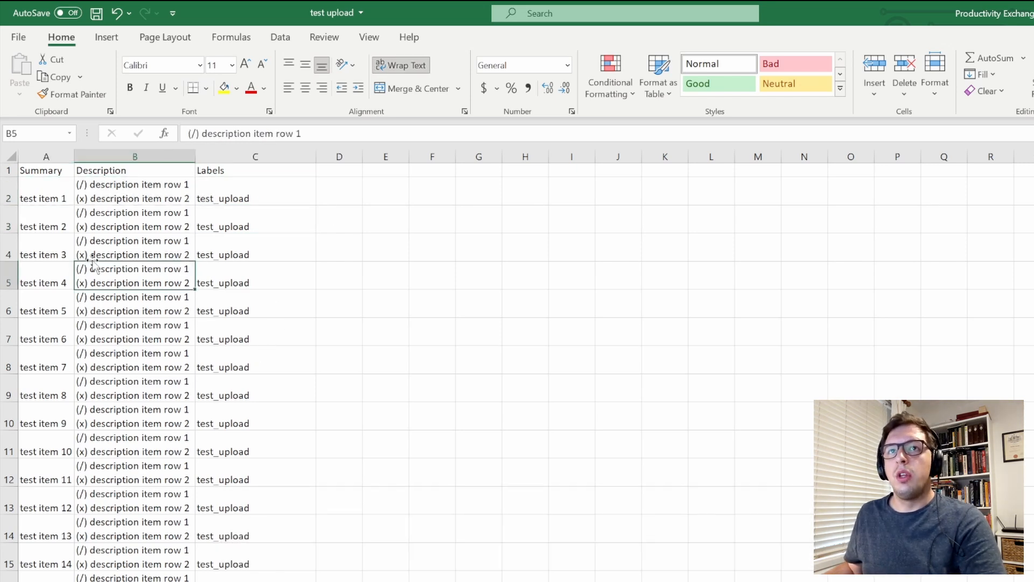
pyautogui.click(47, 154)
pyautogui.click(134, 156)
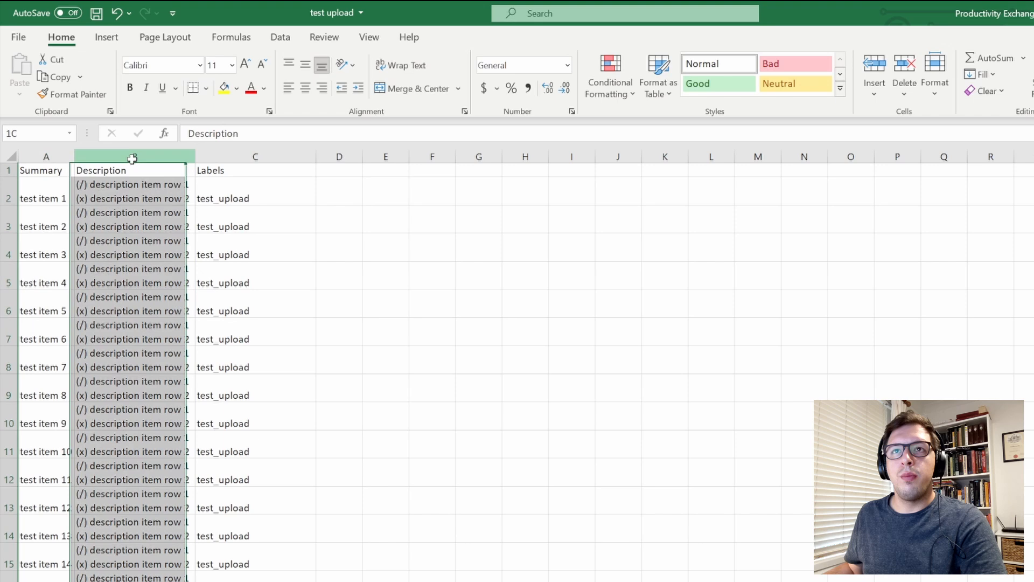
pyautogui.click(255, 156)
pyautogui.click(340, 156)
pyautogui.click(392, 155)
pyautogui.click(432, 157)
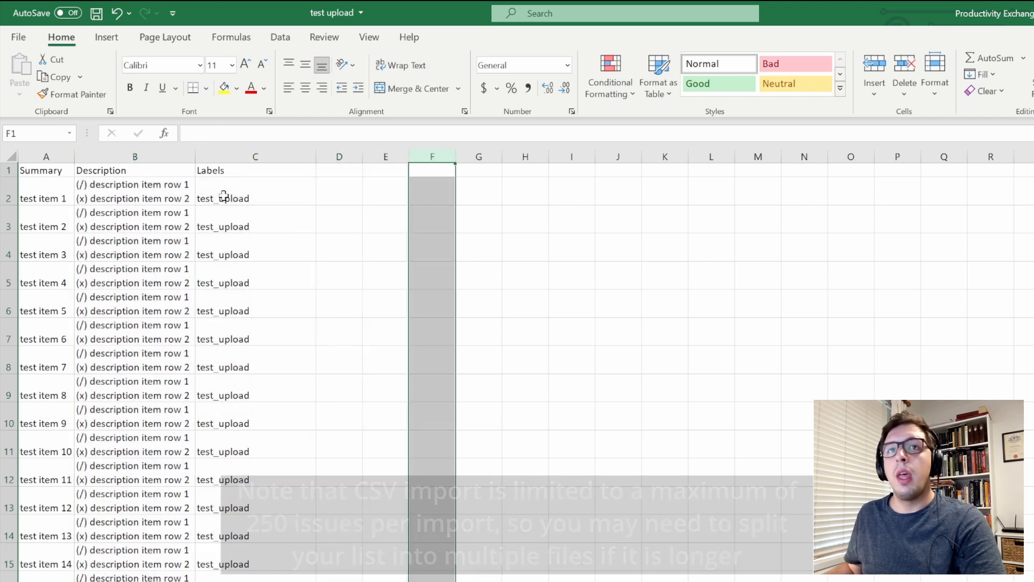
# - Examine the individual item rows below the header to see how each row represents one issue
pyautogui.click(8, 194)
pyautogui.click(5, 218)
pyautogui.click(8, 249)
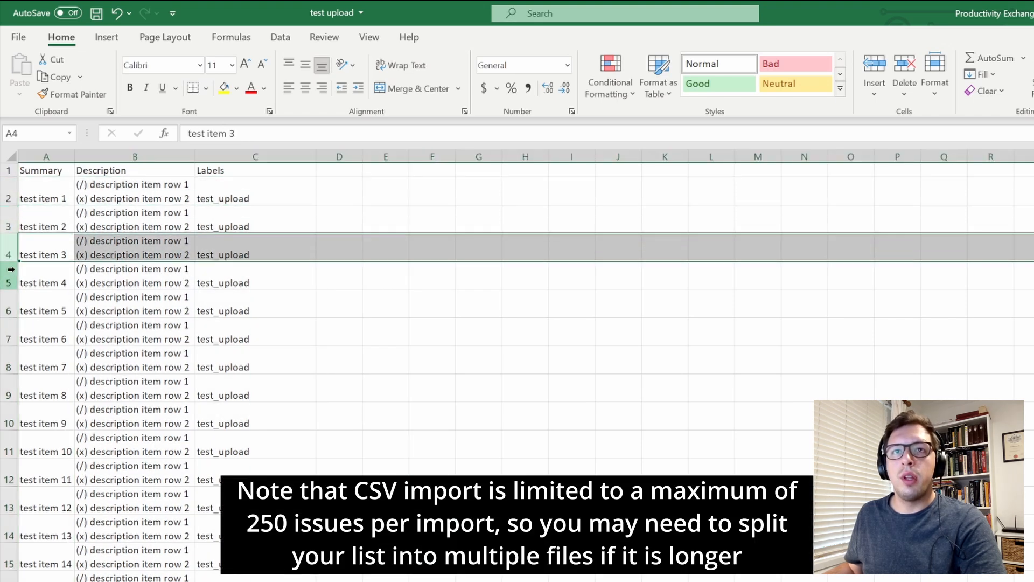
pyautogui.click(9, 272)
pyautogui.click(11, 309)
pyautogui.click(8, 338)
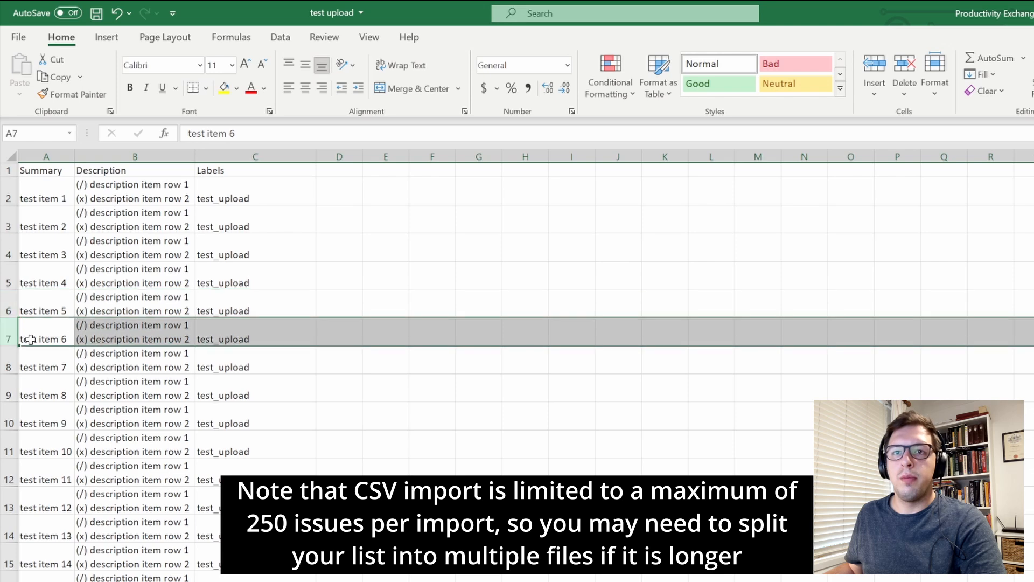
pyautogui.scroll(-2, 49, 306)
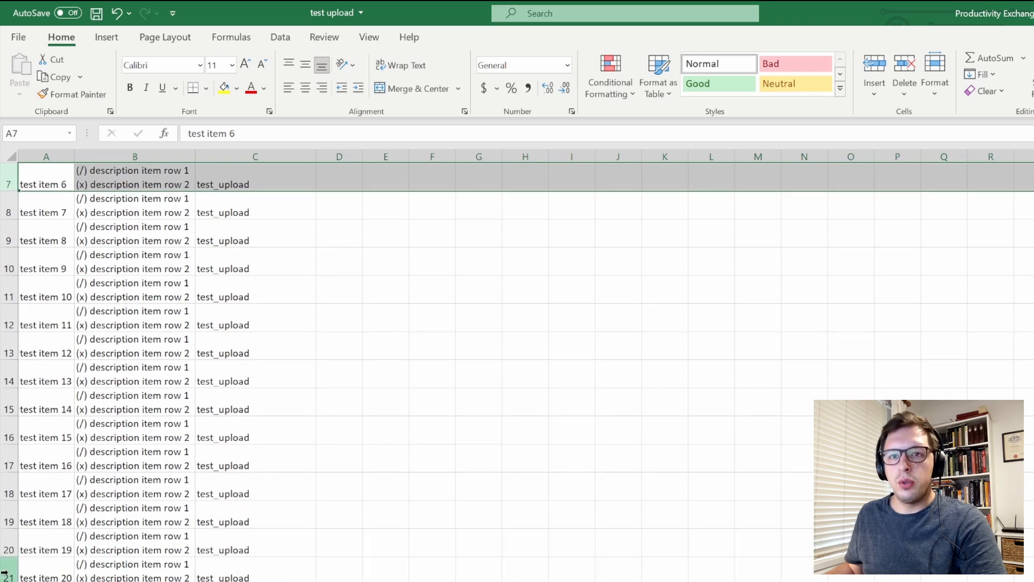
pyautogui.scroll(2, 111, 507)
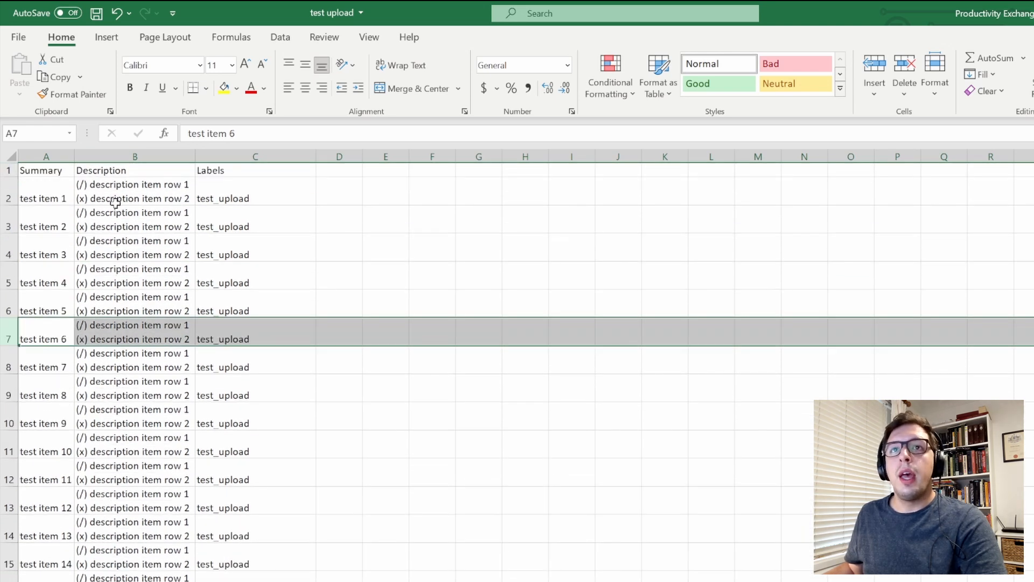
# - Enter "test" on two separate lines within cell G3, as in the multi-line Description cells
pyautogui.click(119, 190)
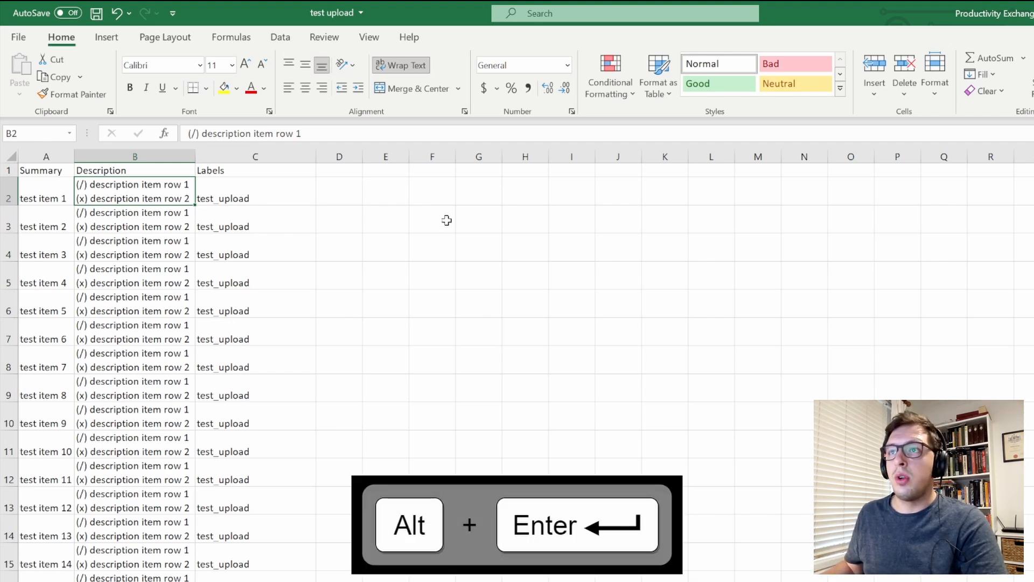
pyautogui.click(478, 217)
pyautogui.write('test')
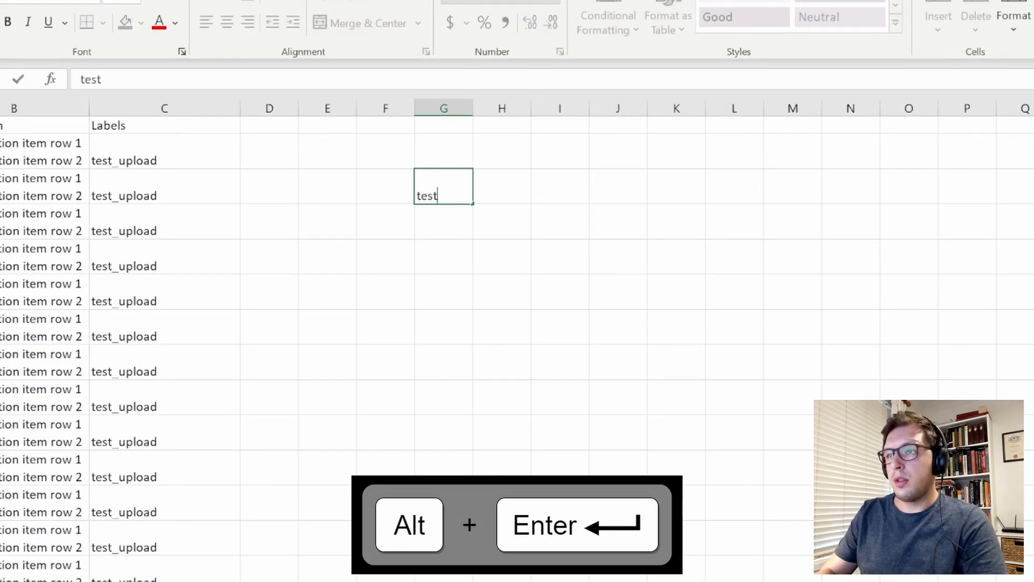
pyautogui.hotkey('alt', 'Return')
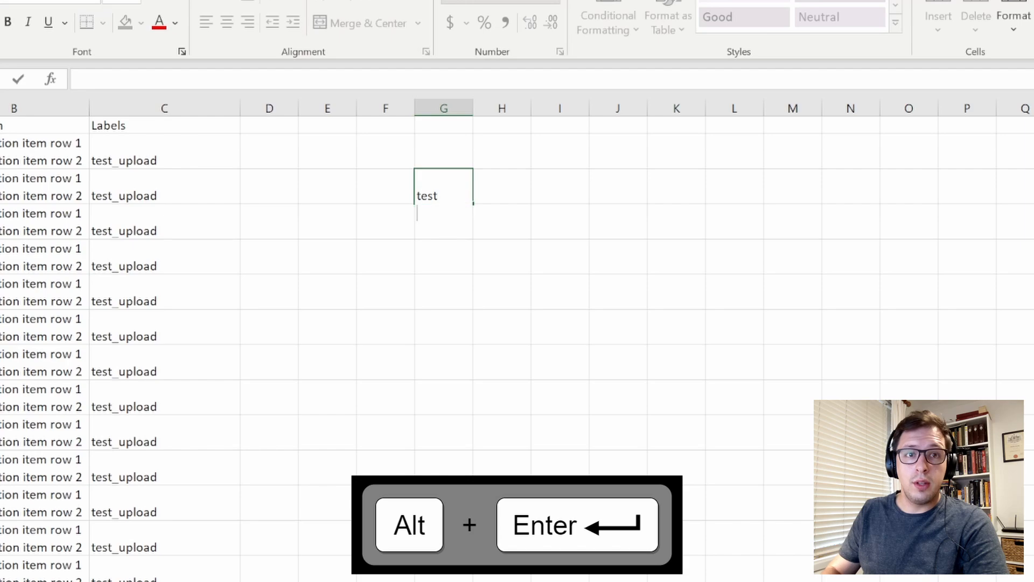
pyautogui.write('test')
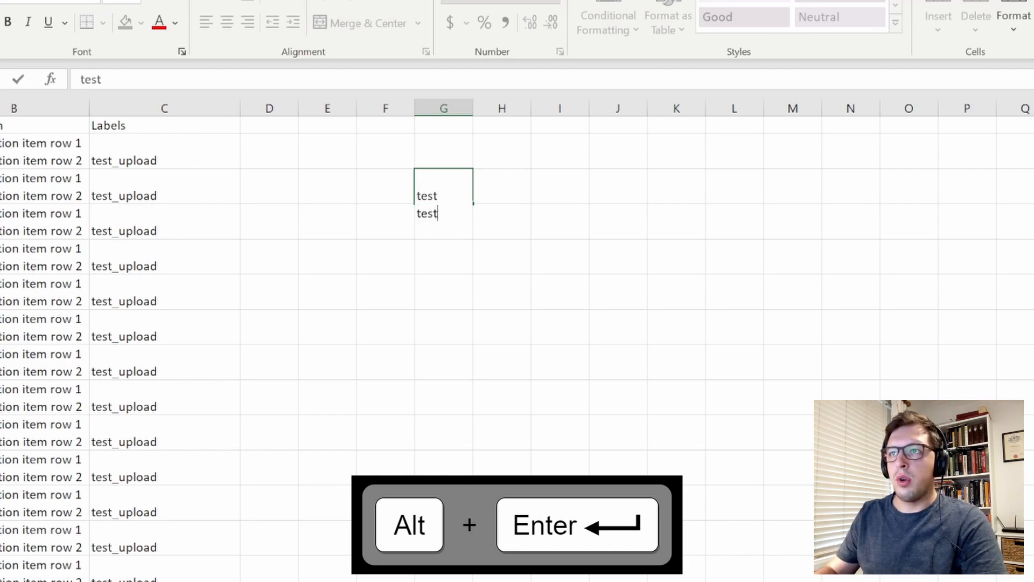
pyautogui.press('Return')
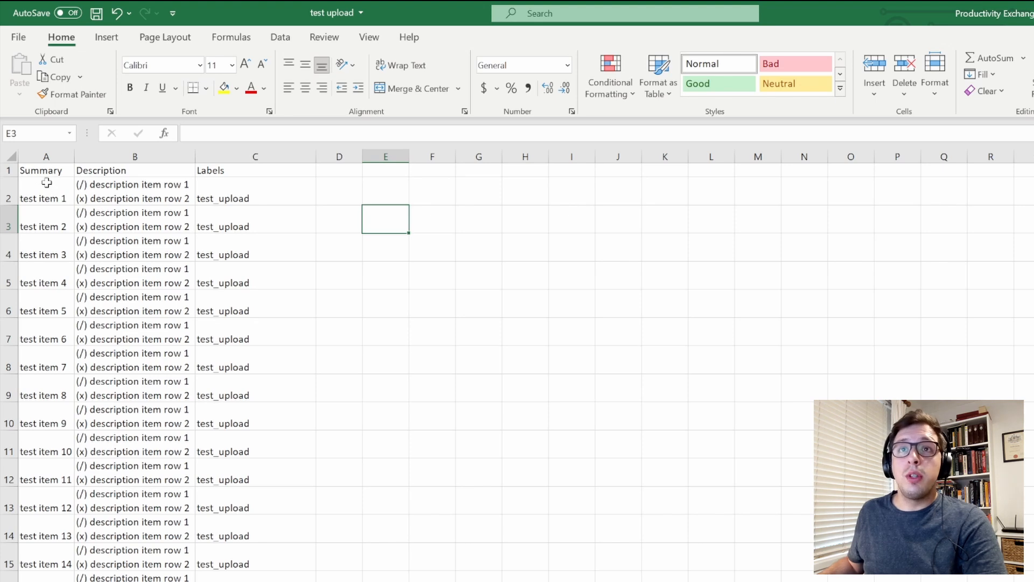
# - Choose CSV UTF-8 (Comma delimited) (*.csv) as the format for saving a copy of "test upload" in Documents
pyautogui.click(22, 39)
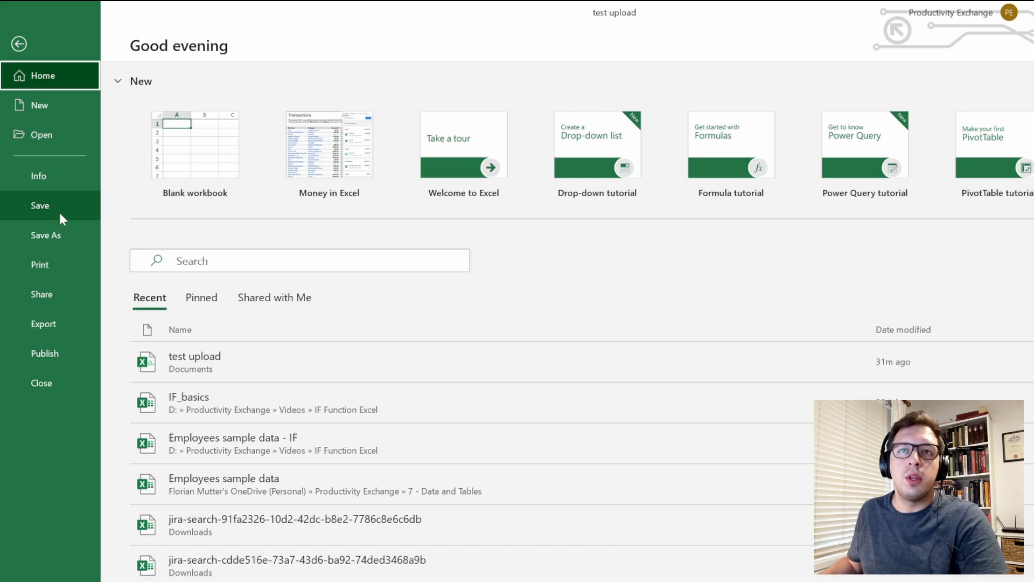
pyautogui.click(51, 233)
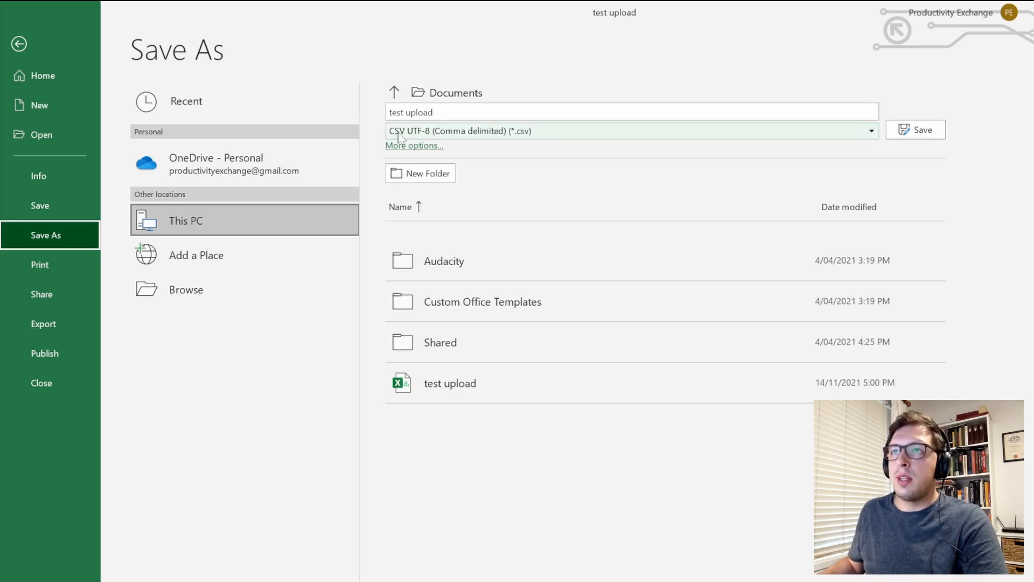
pyautogui.click(566, 135)
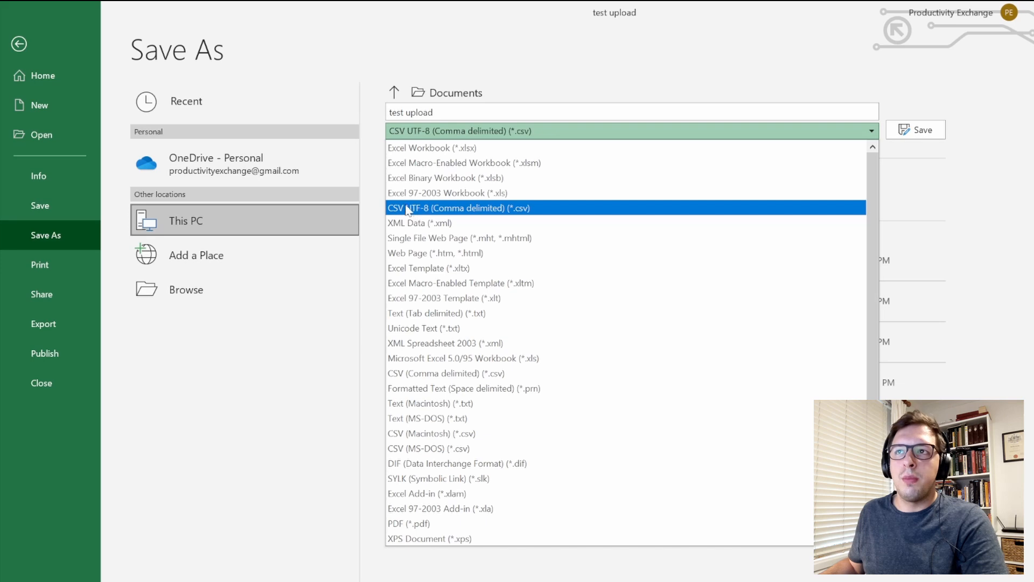
pyautogui.click(425, 209)
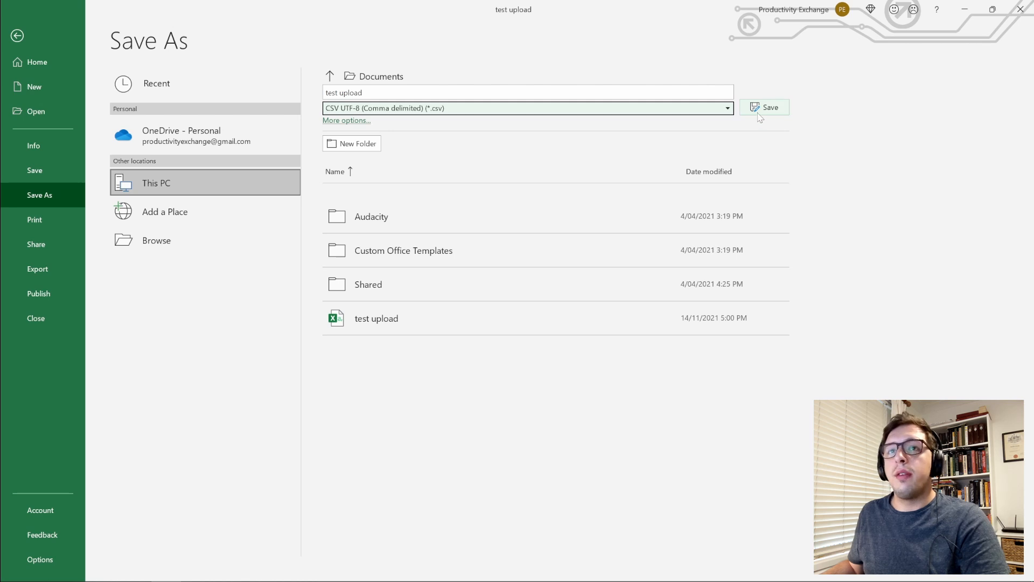
# - Browse for a save location, choose CSV UTF-8 (Comma delimited) as the file type, and cancel the save
pyautogui.click(163, 250)
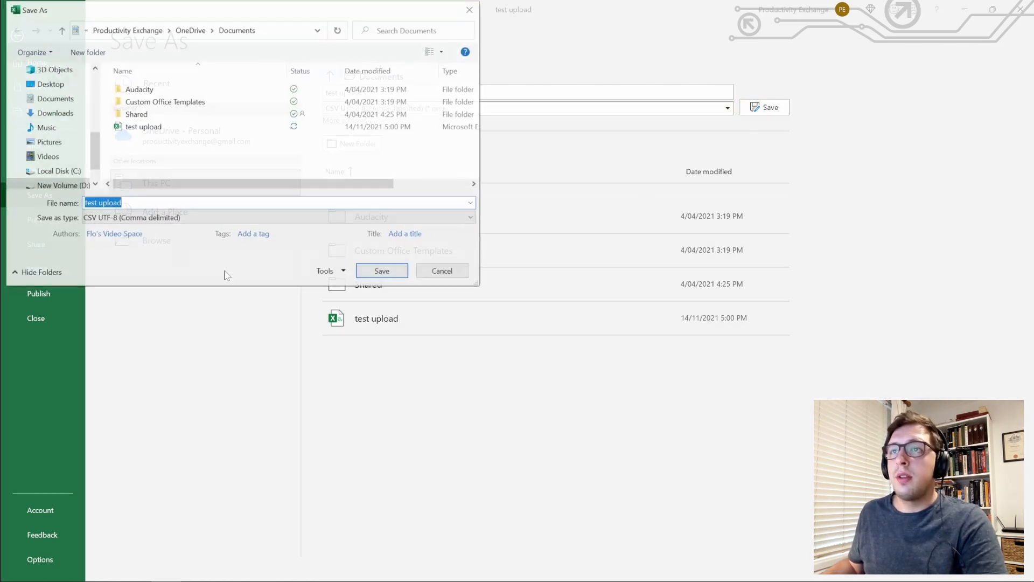
pyautogui.click(182, 219)
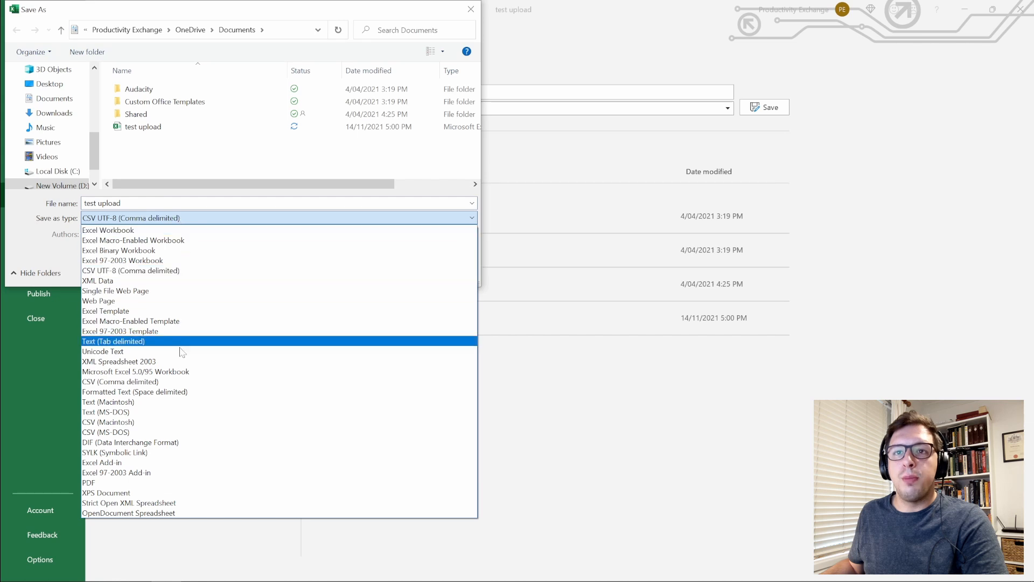
pyautogui.click(129, 270)
pyautogui.click(445, 273)
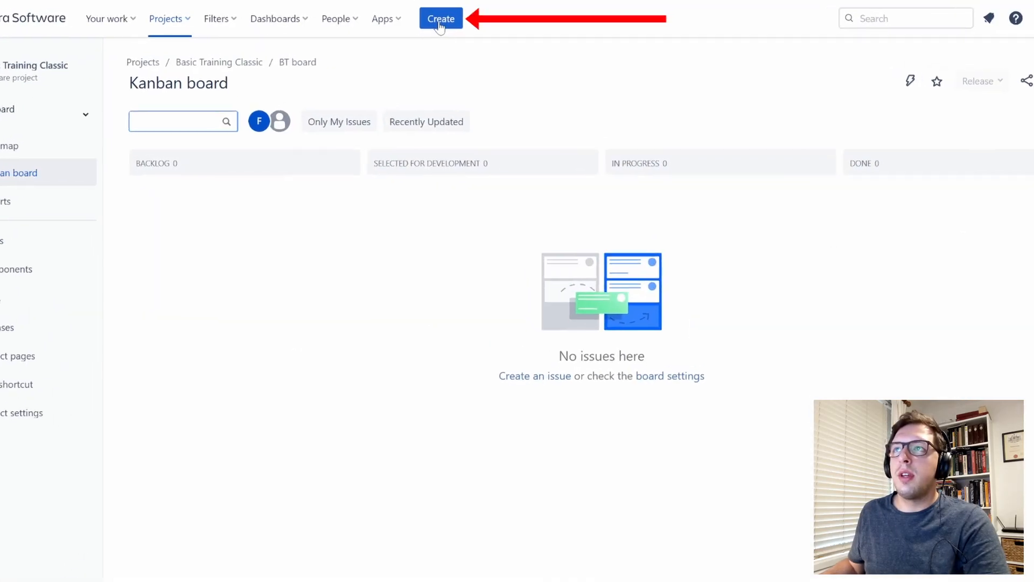
# - Switch to Jira, start importing issues in bulk, and provide test upload.csv from Documents as the CSV source file
pyautogui.click(434, 25)
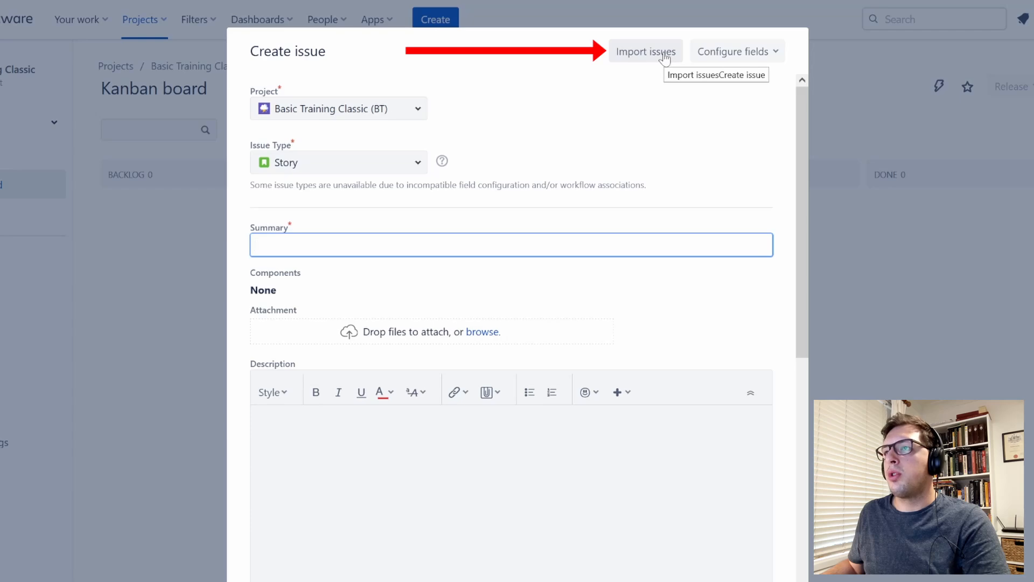
pyautogui.click(666, 57)
pyautogui.click(269, 297)
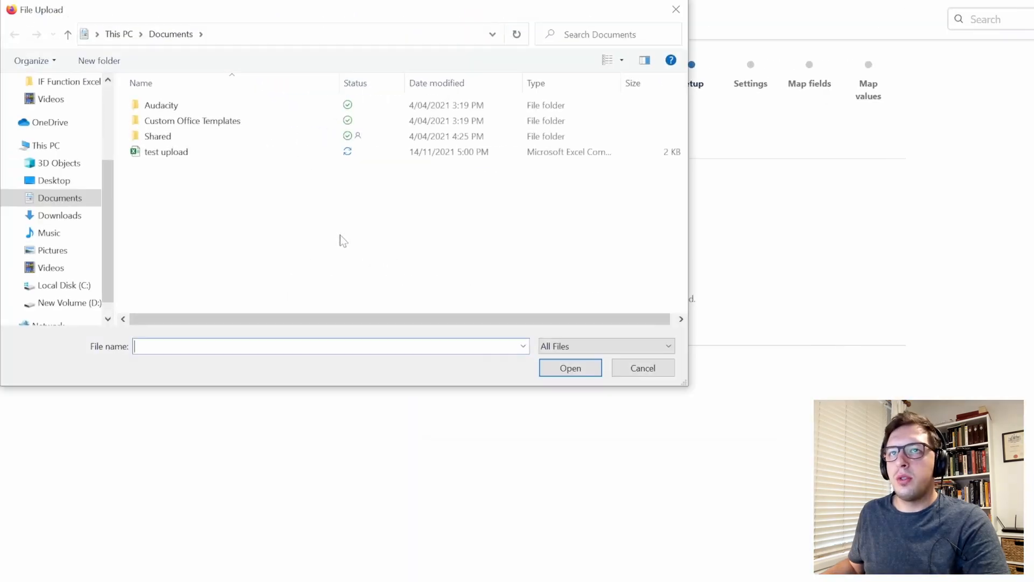
pyautogui.click(167, 152)
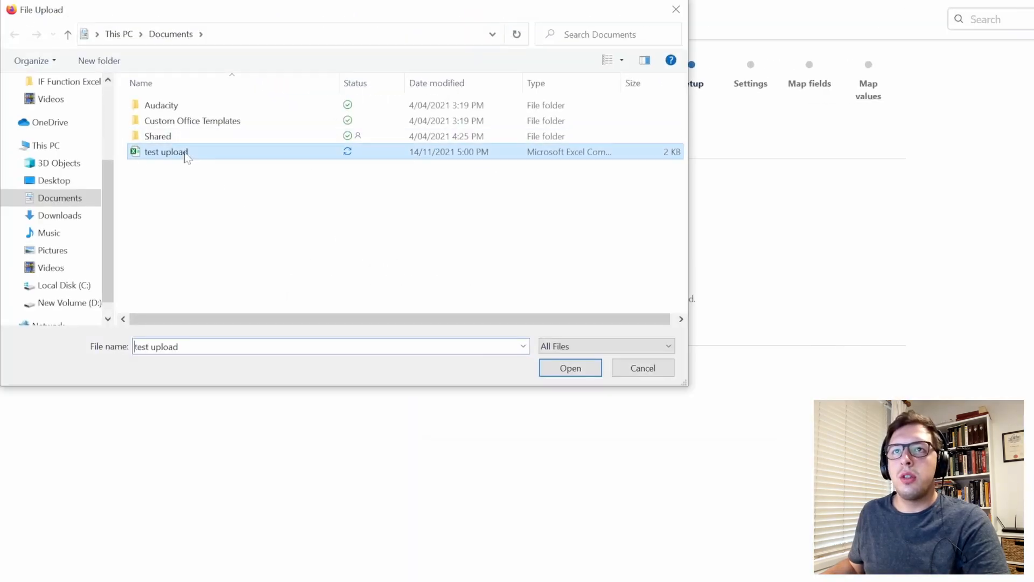
pyautogui.click(558, 368)
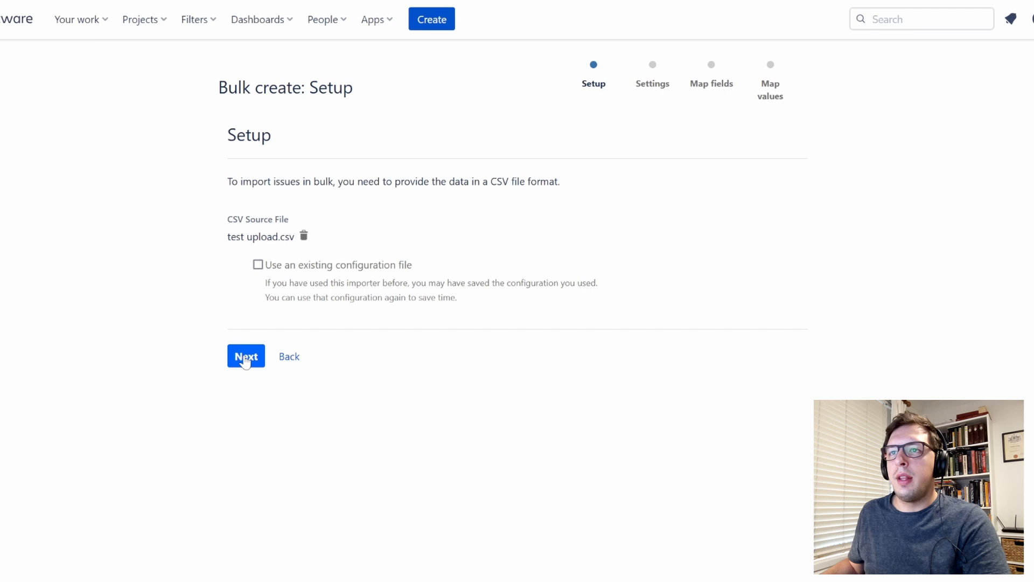
pyautogui.click(245, 358)
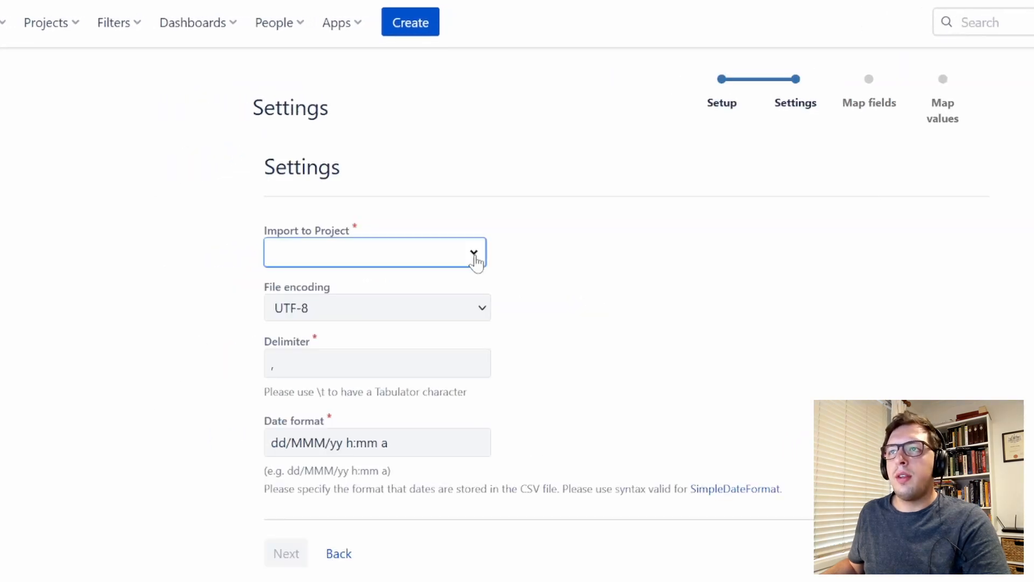
# - Set the import's target project to Basic Training Classic [BT] and proceed to field mapping
pyautogui.click(477, 259)
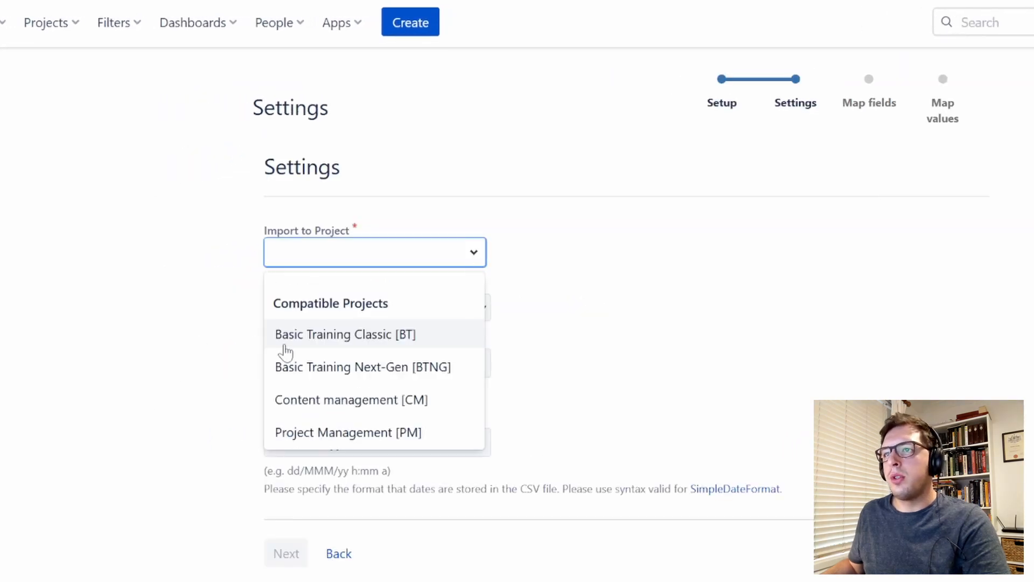
pyautogui.click(386, 335)
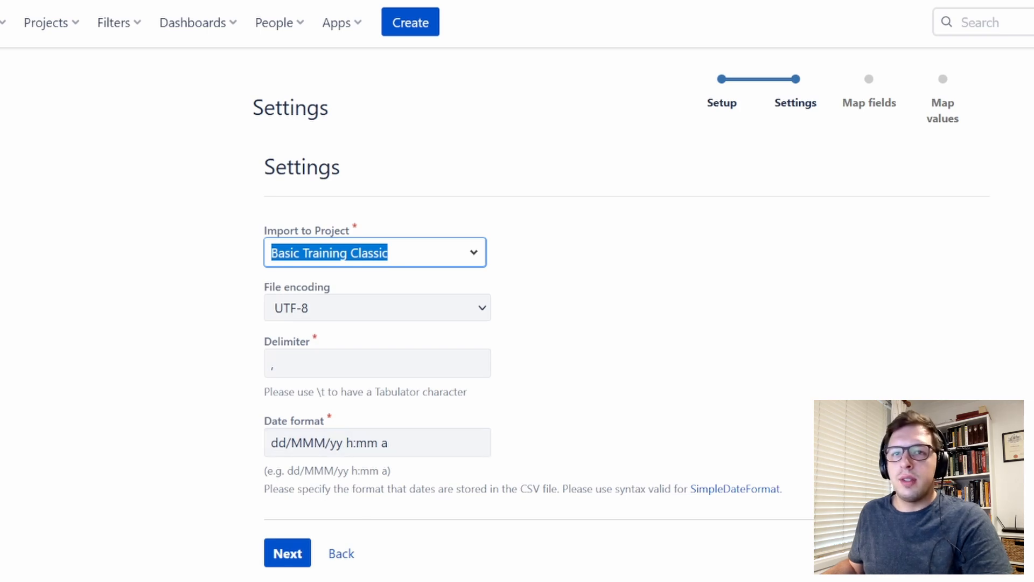
pyautogui.click(296, 557)
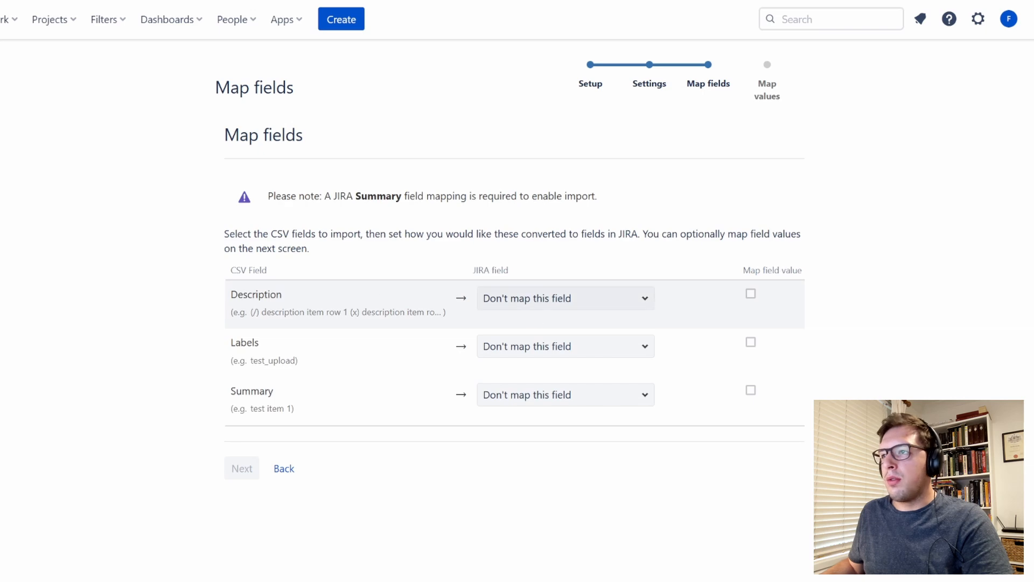
# - Map the CSV field Description to the Jira field Description
pyautogui.click(538, 298)
pyautogui.click(511, 527)
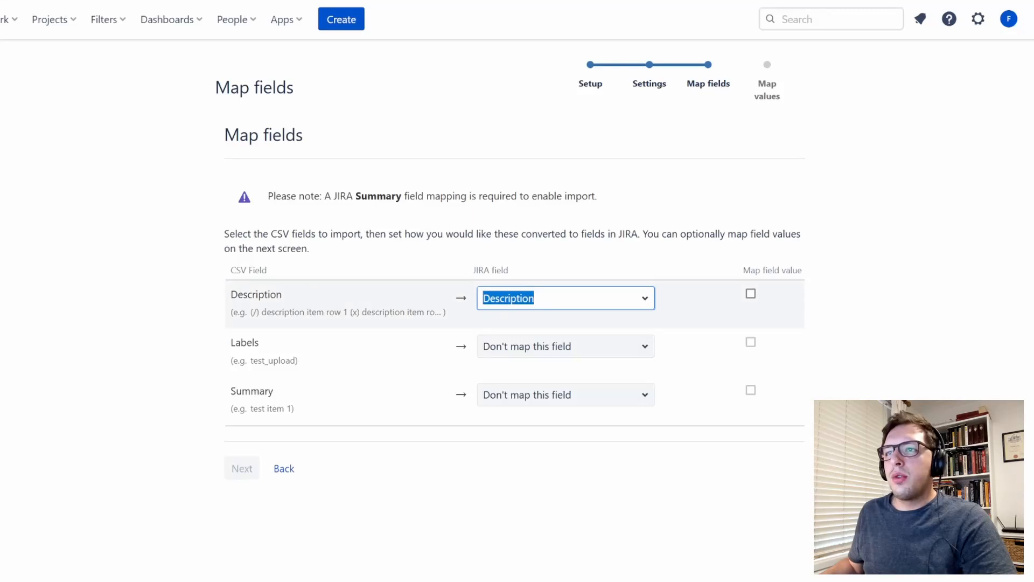
pyautogui.moveTo(230, 294); pyautogui.dragTo(282, 296)
pyautogui.click(284, 296)
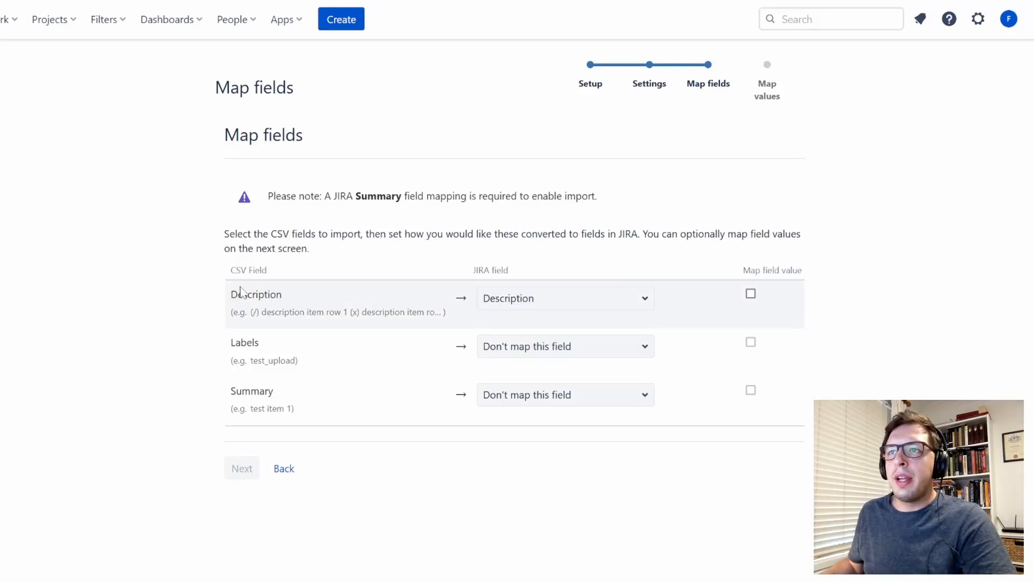
pyautogui.click(565, 297)
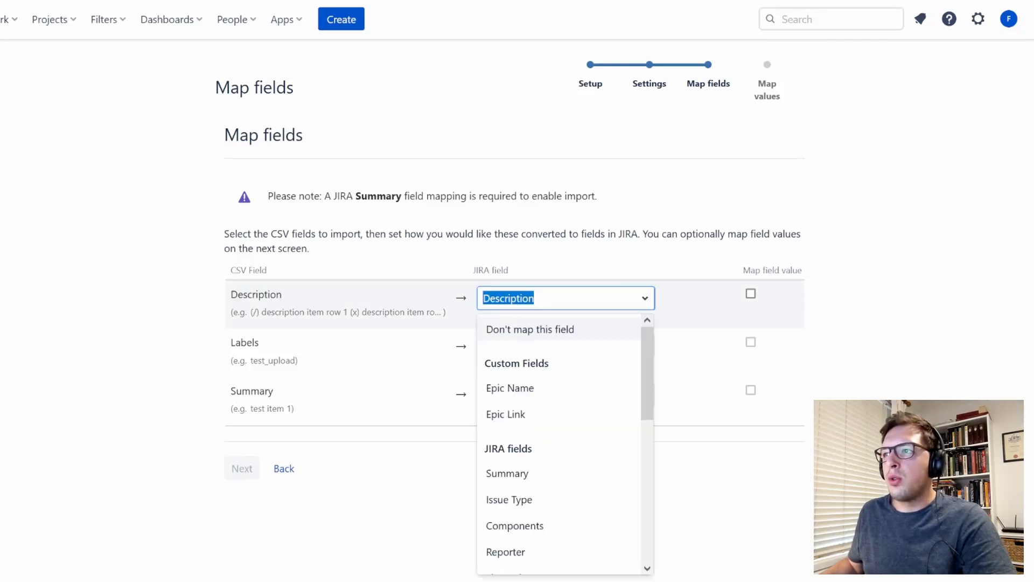
pyautogui.click(536, 298)
pyautogui.click(713, 300)
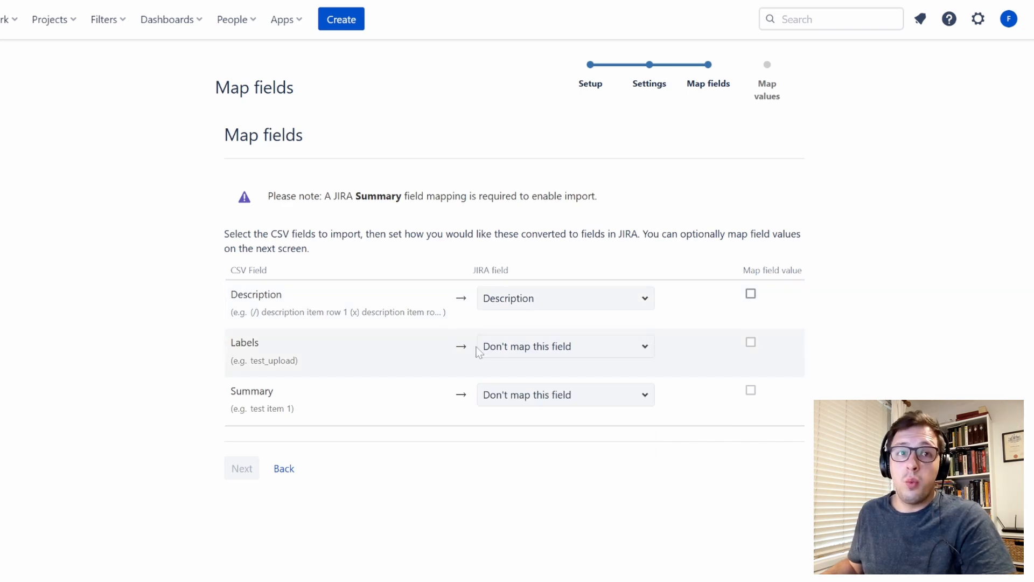
# - Map the CSV field Labels to the Jira field Labels, and the CSV field Summary to Summary
pyautogui.click(565, 346)
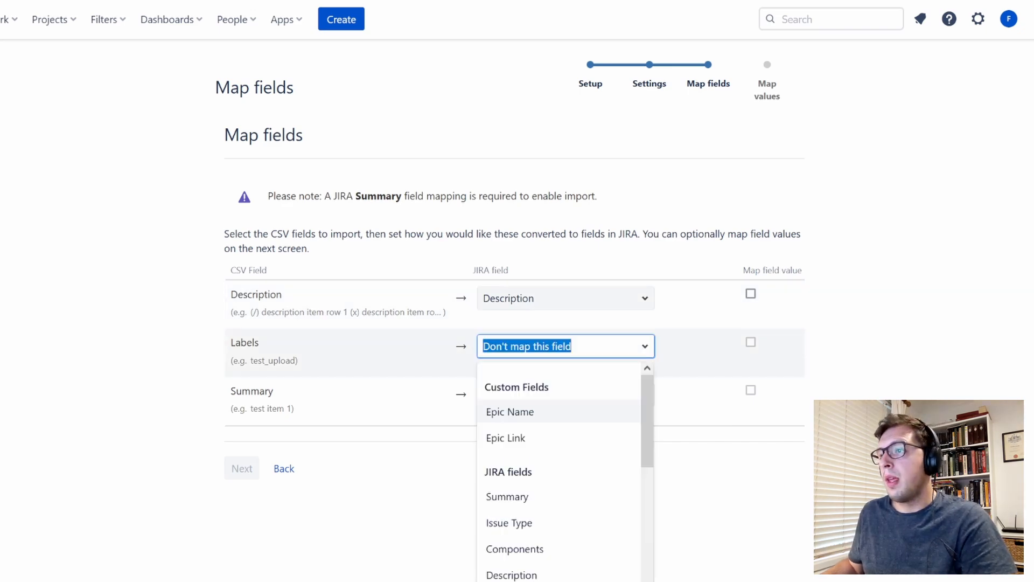
pyautogui.write('La')
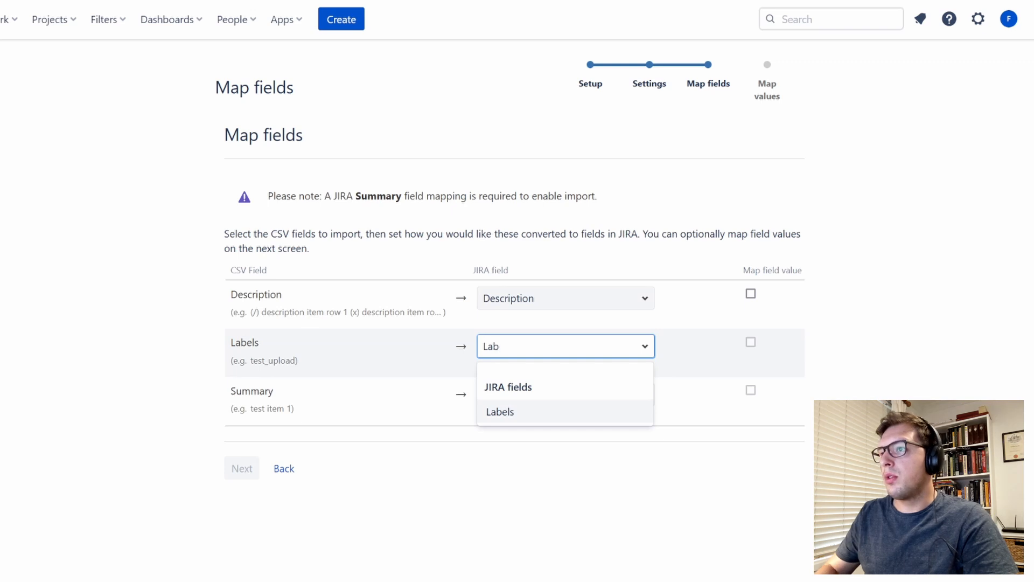
pyautogui.write('b')
pyautogui.press('Return')
pyautogui.click(570, 395)
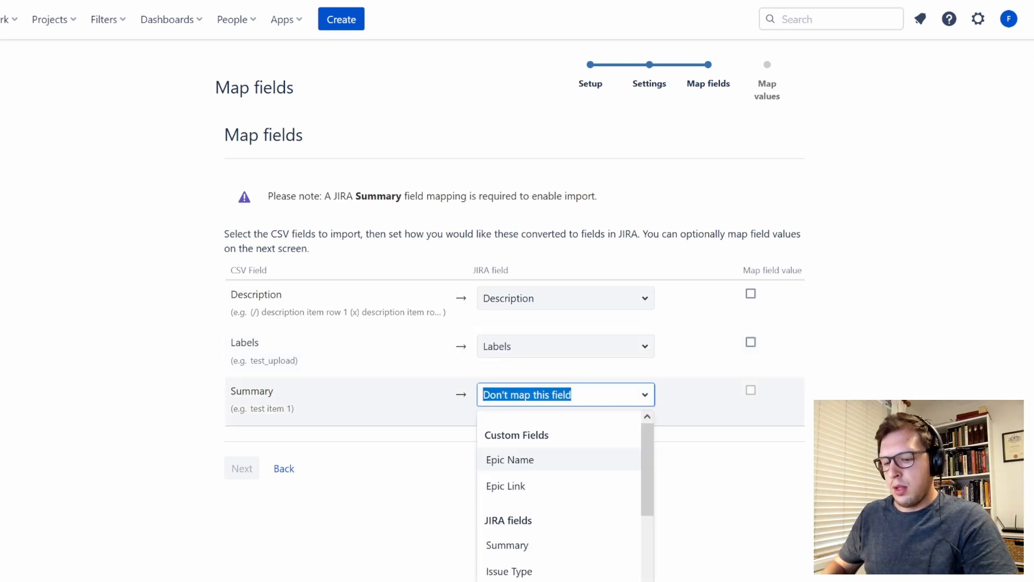
pyautogui.write('sum')
pyautogui.press('Return')
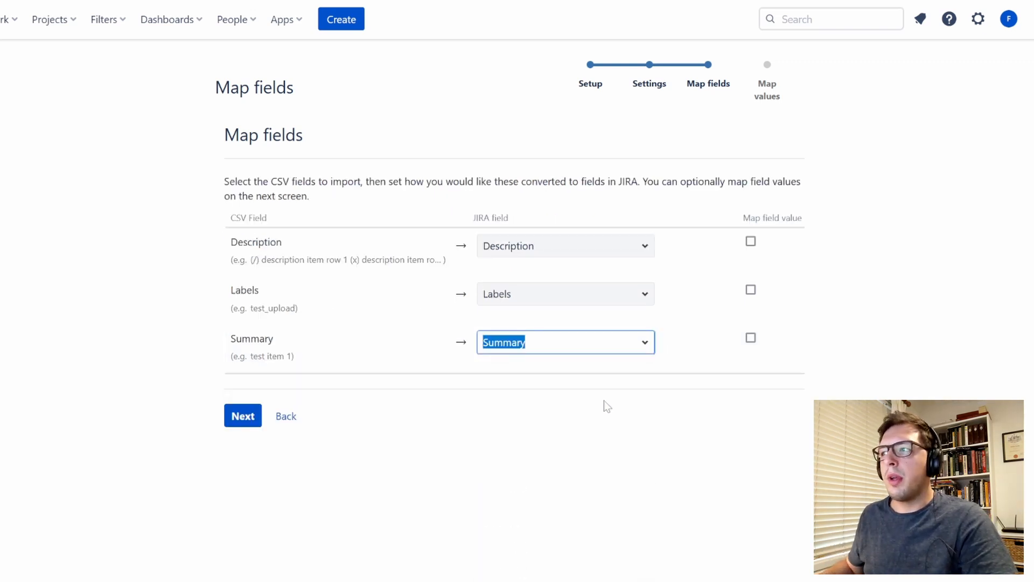
pyautogui.click(693, 461)
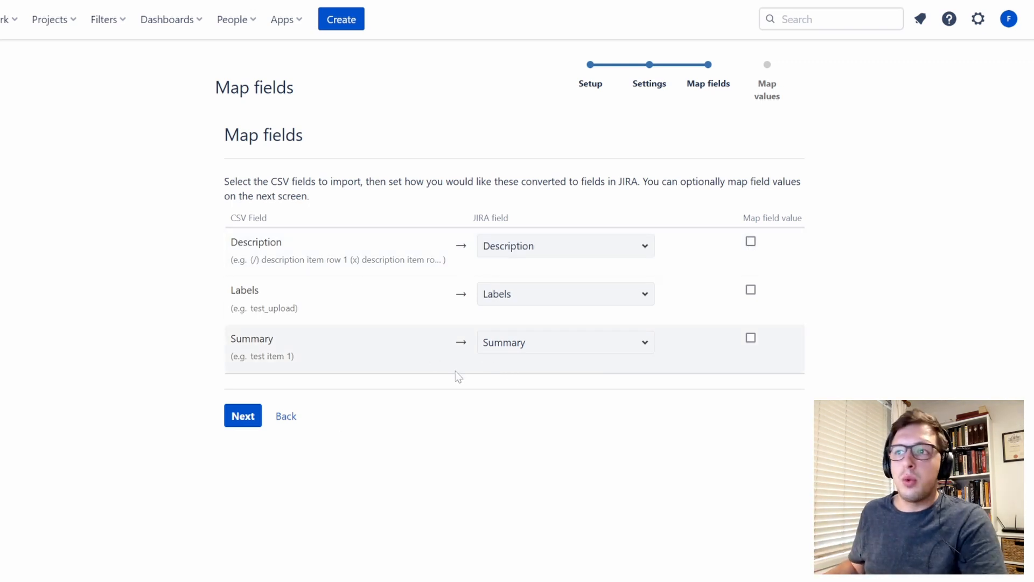
# - Proceed to value mapping, validate the import data, and begin the import
pyautogui.click(242, 418)
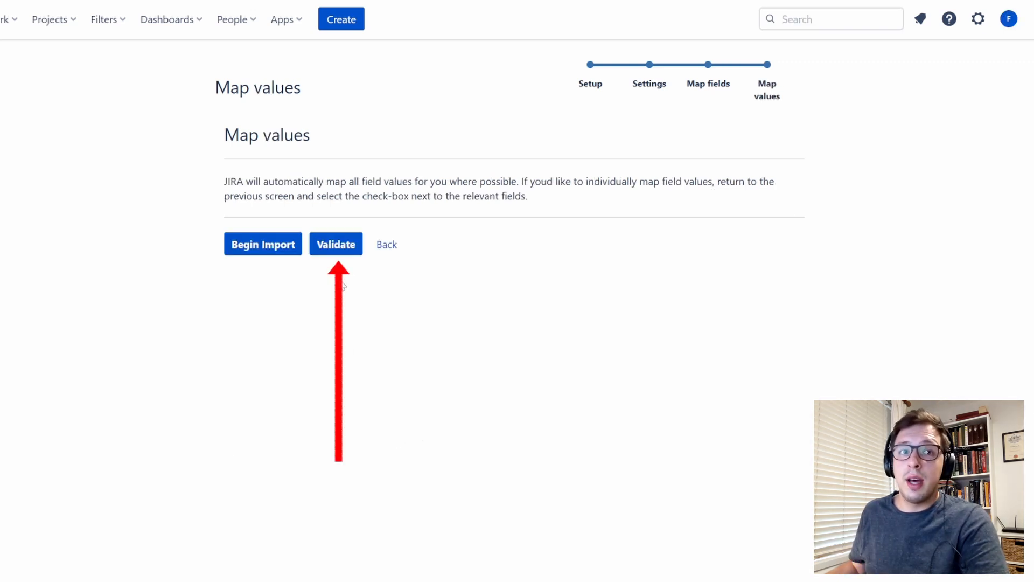
pyautogui.click(344, 253)
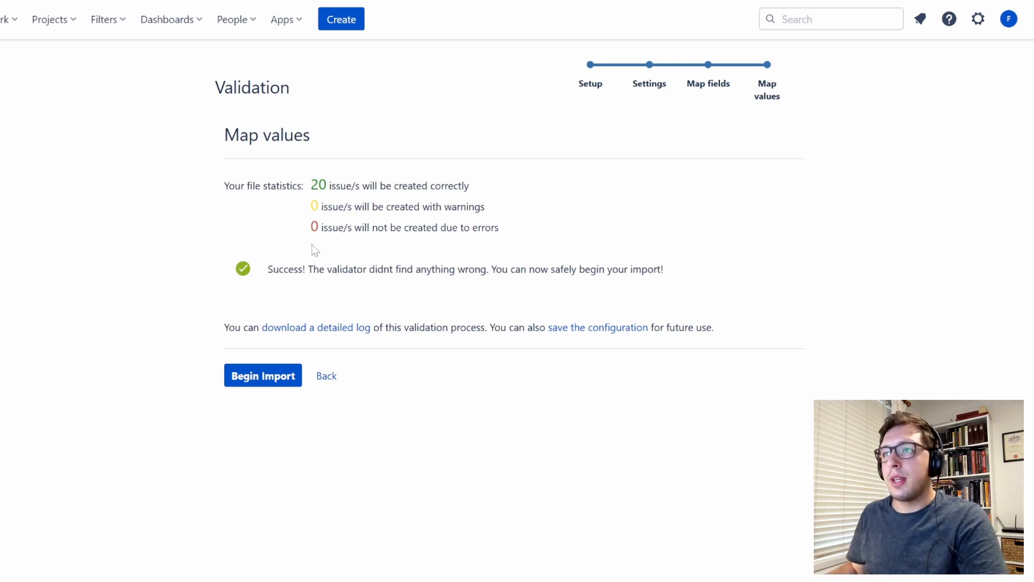
pyautogui.click(254, 384)
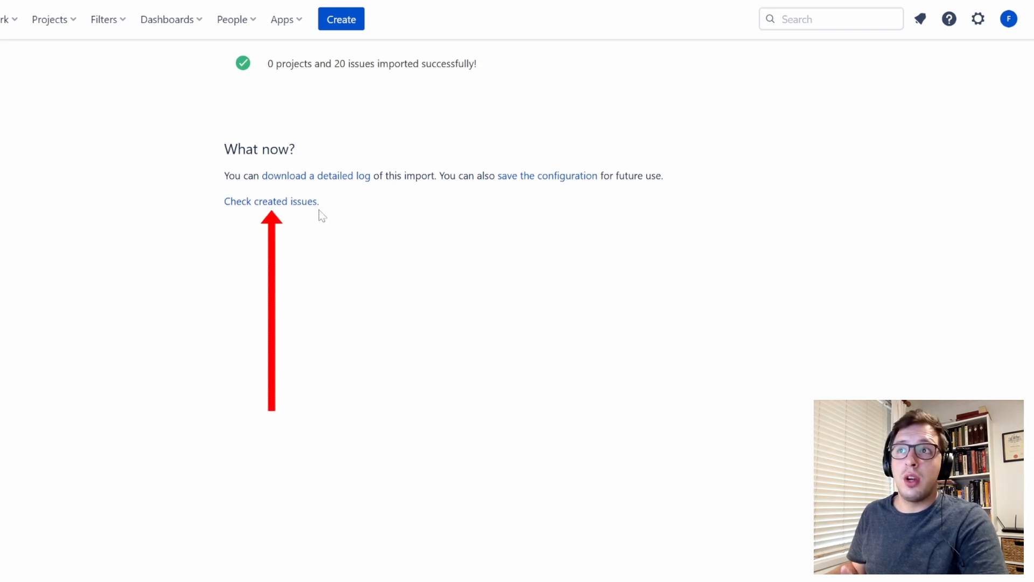
# - Check the created issues in the search results, including the bulk change option offered for them
pyautogui.click(286, 204)
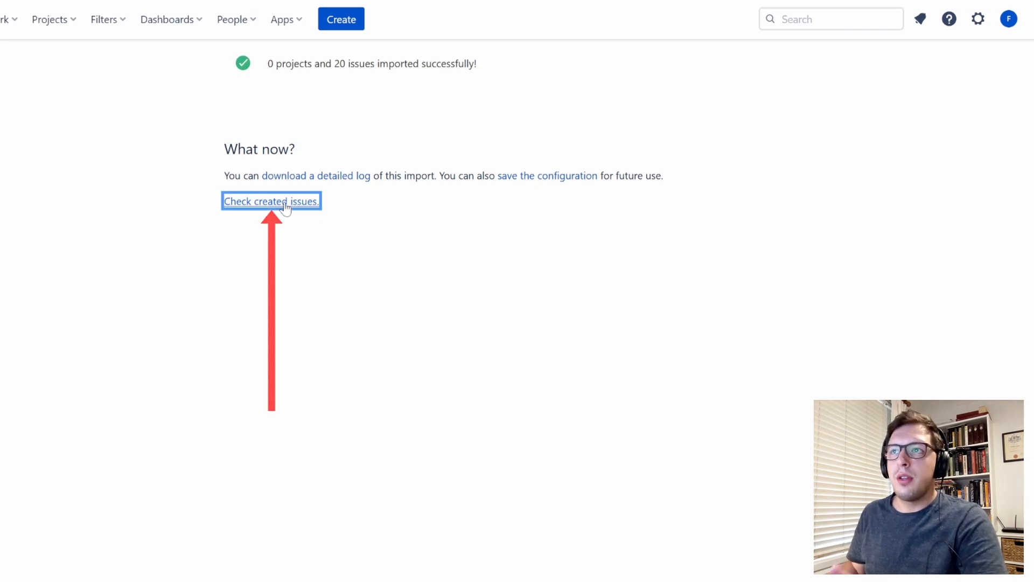
pyautogui.scroll(-7, 193, 273)
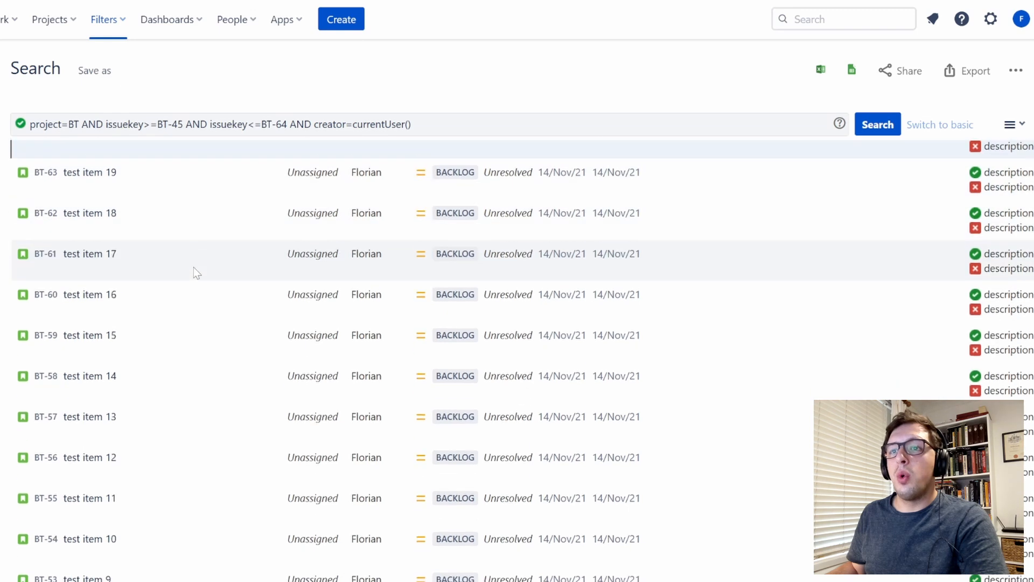
pyautogui.scroll(7, 194, 283)
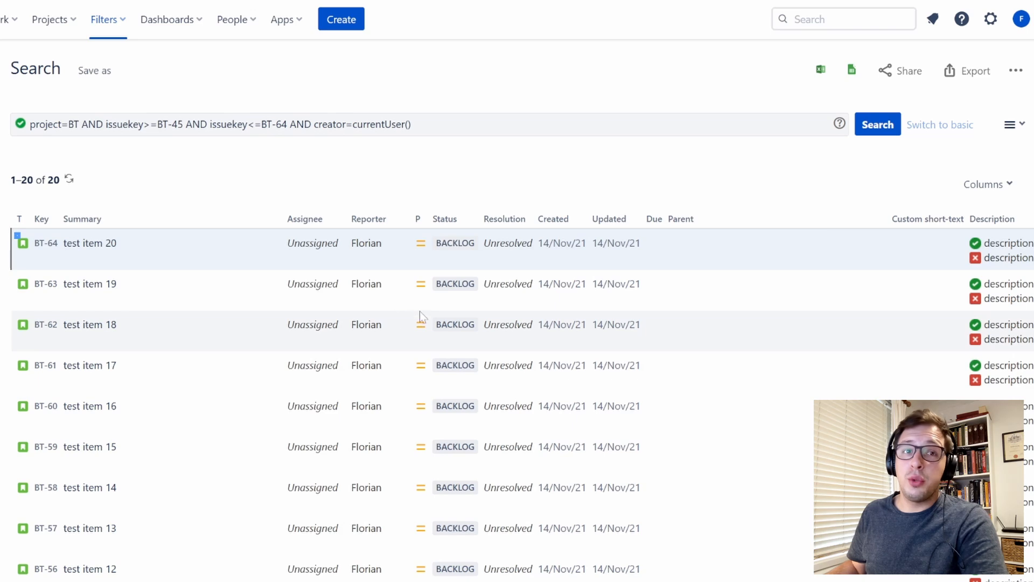
pyautogui.click(1016, 70)
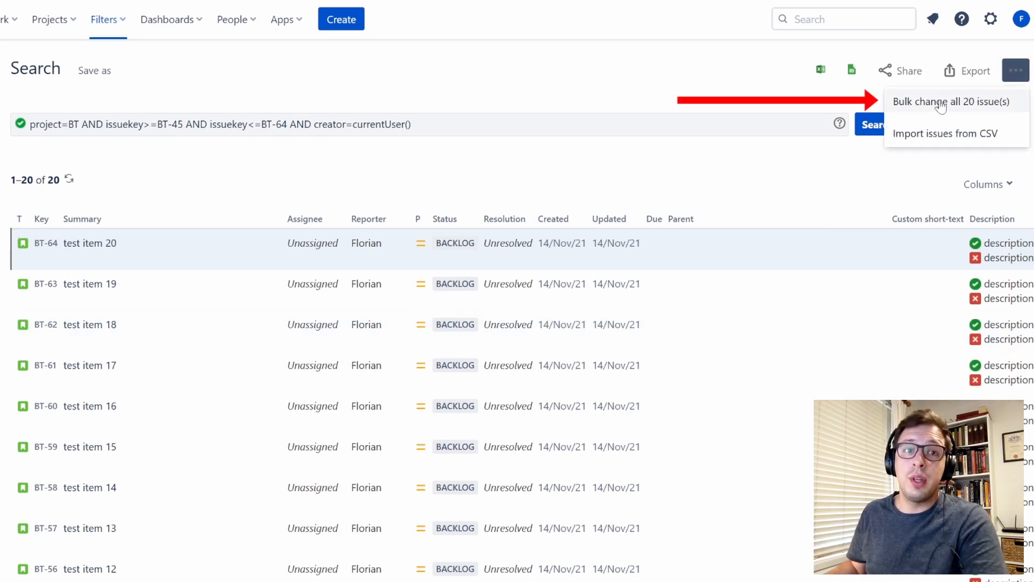
pyautogui.click(718, 181)
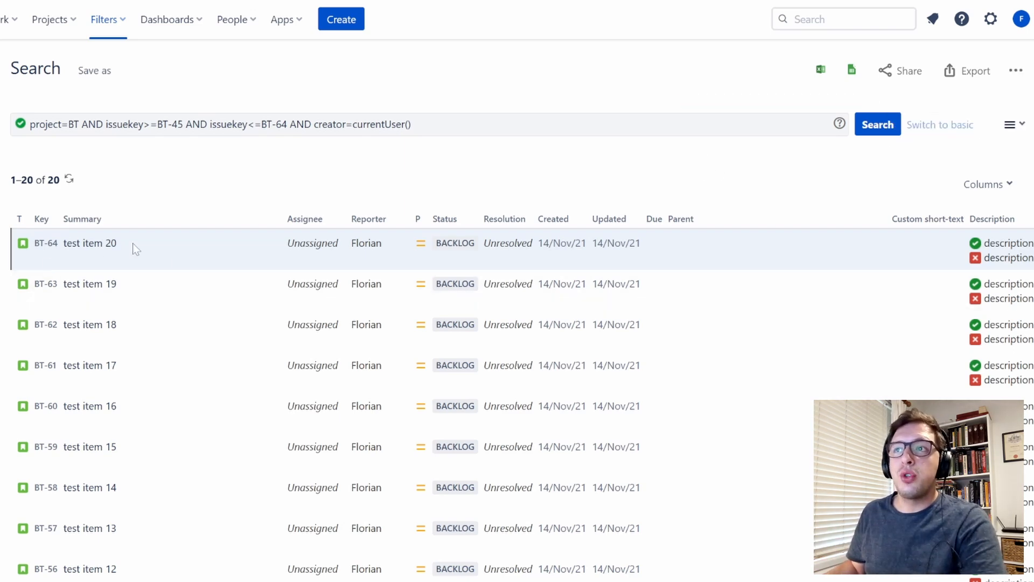
pyautogui.click(90, 245)
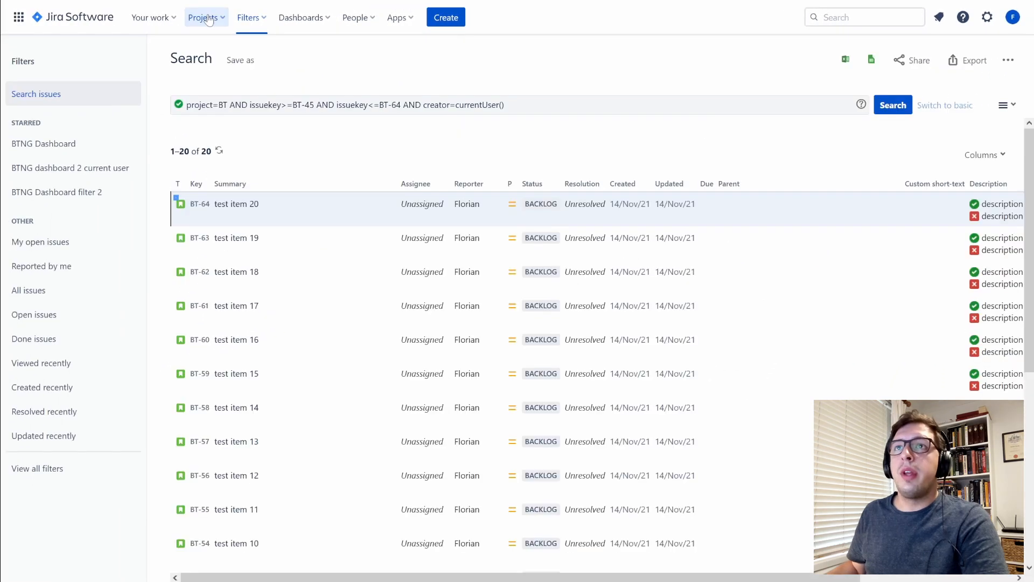
# - Look through the backlog on the Basic Training Classic (BT) Kanban board and check the details of test item 1
pyautogui.click(203, 17)
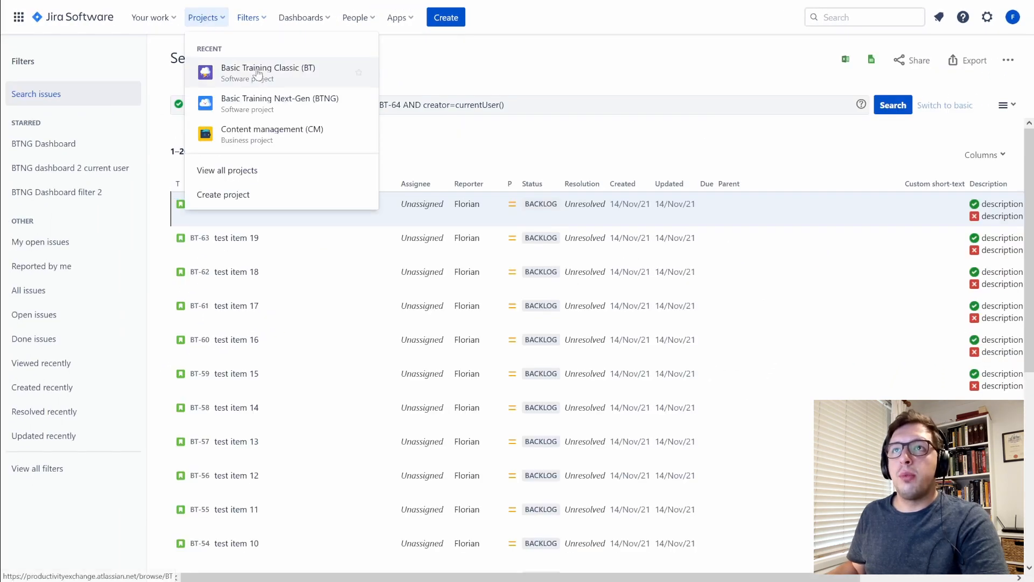
pyautogui.click(258, 74)
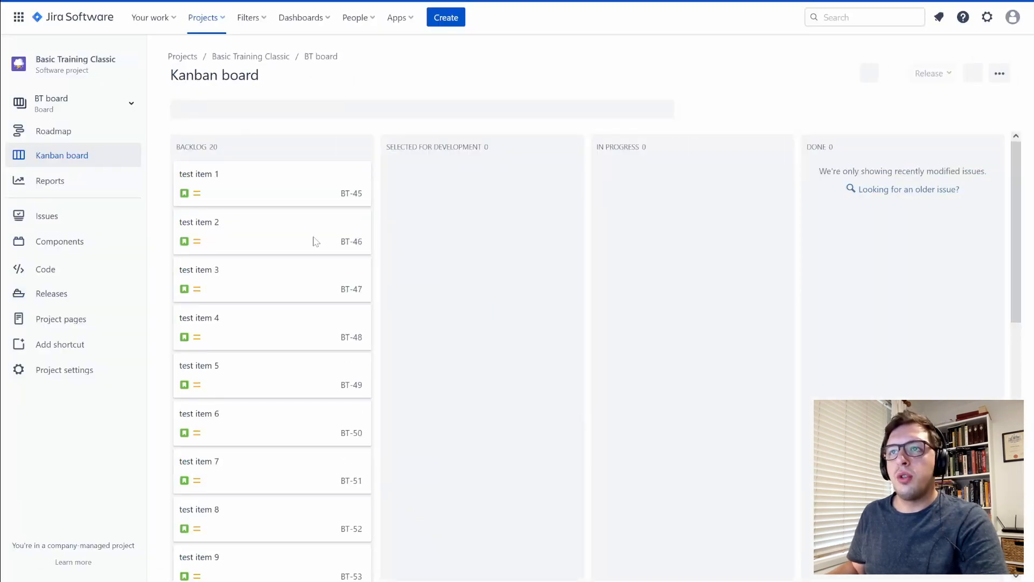
pyautogui.scroll(-7, 300, 495)
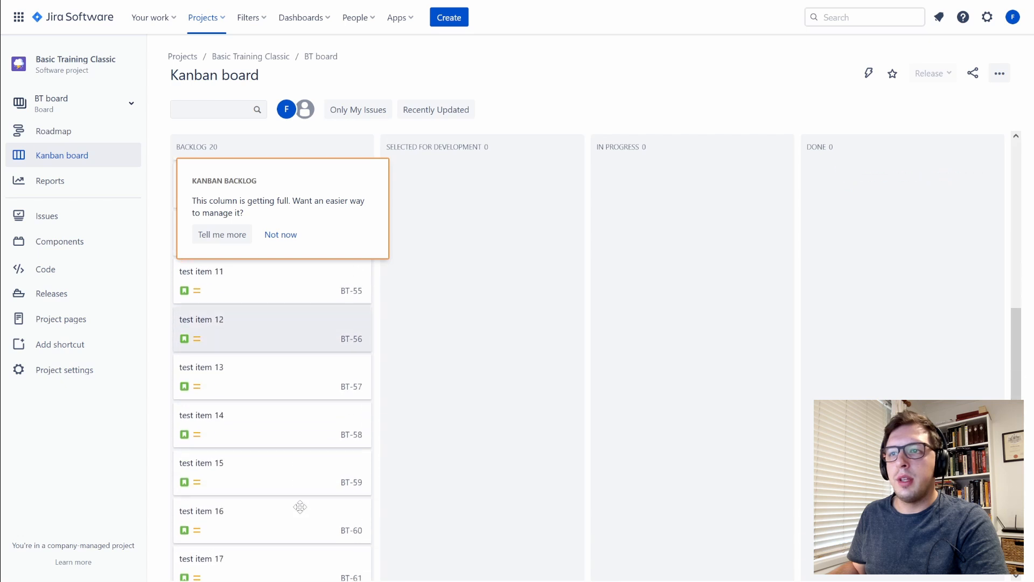
pyautogui.scroll(-3, 299, 506)
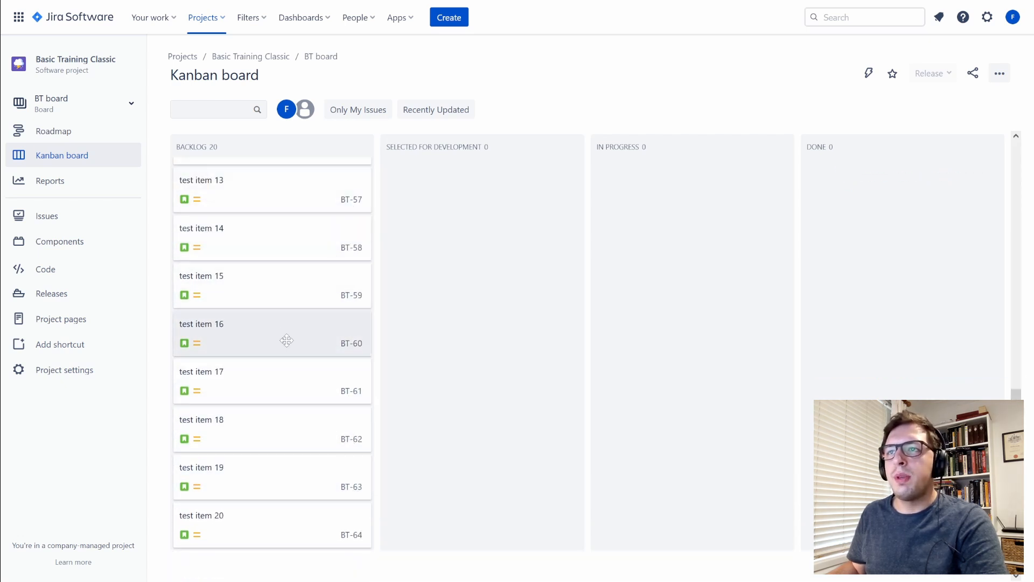
pyautogui.scroll(8, 286, 340)
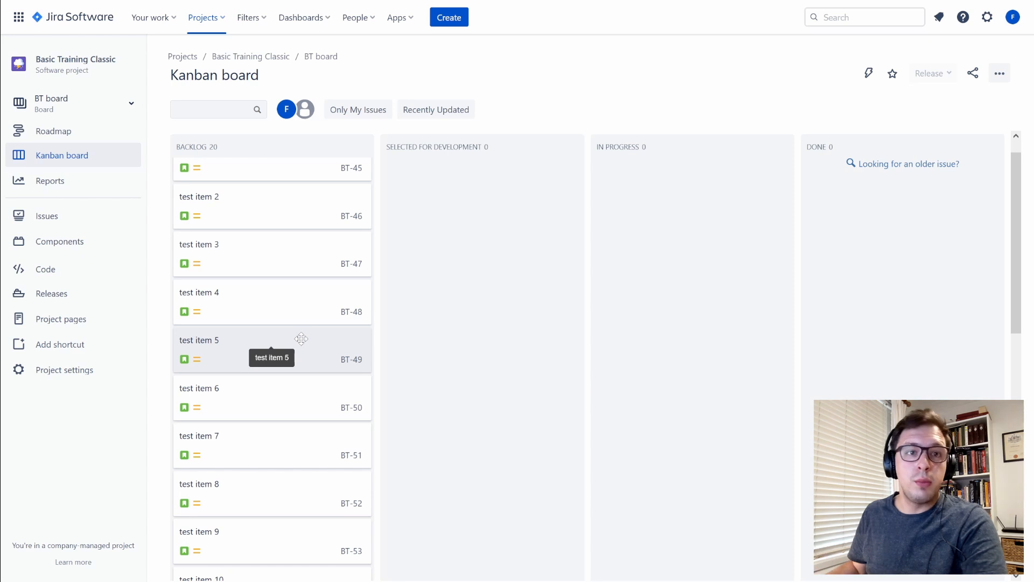
pyautogui.scroll(1, 314, 298)
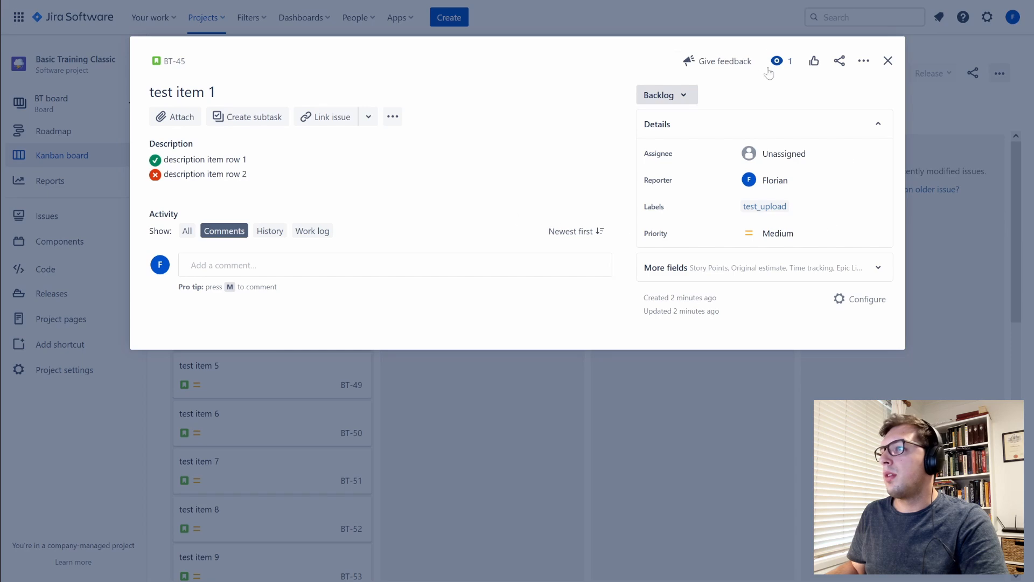
pyautogui.click(887, 60)
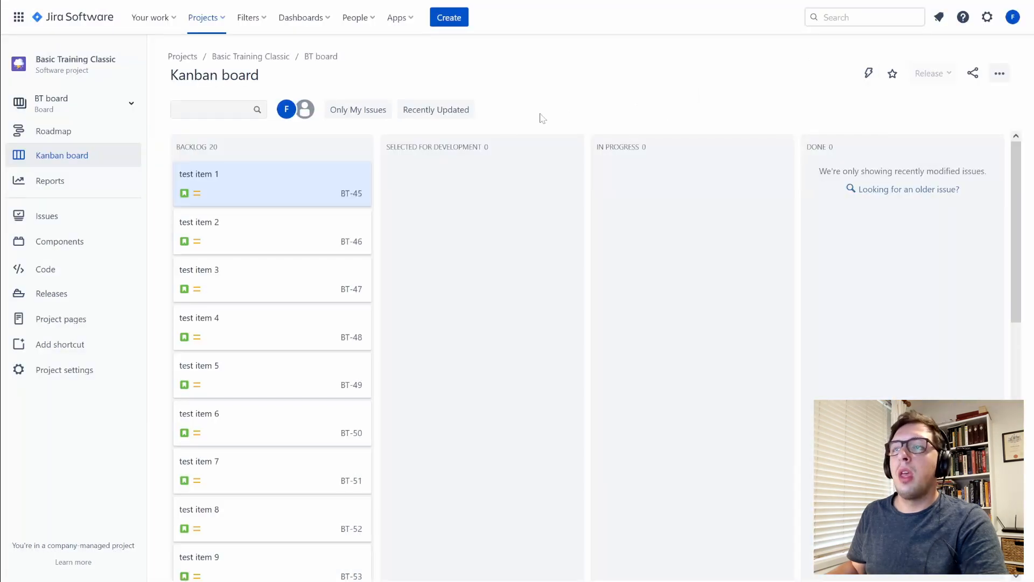
# - Switch to the test upload sheet in Excel and go through the issue rows 2 to 5 one by one
pyautogui.hotkey('alt', 'Tab')
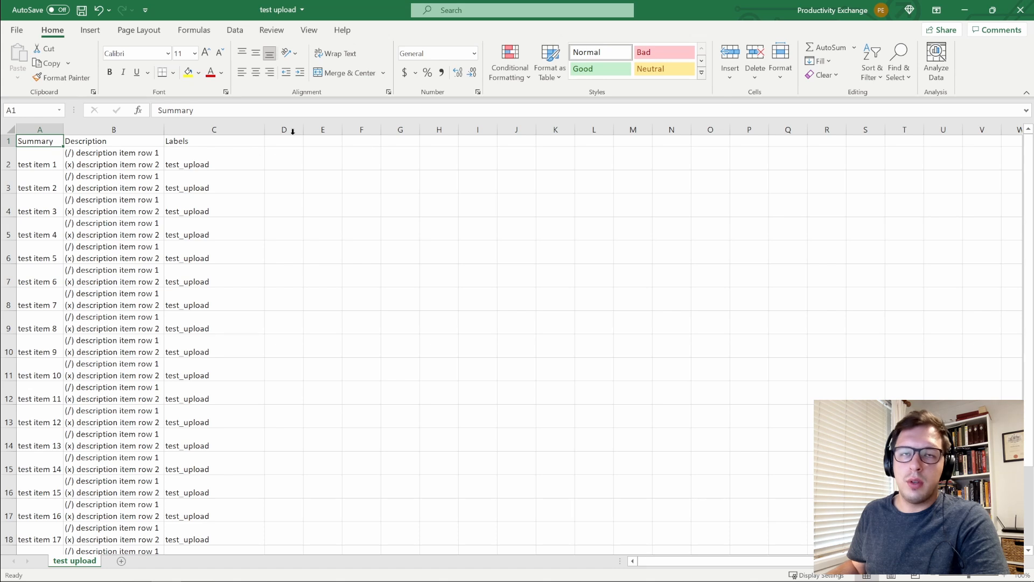
pyautogui.click(7, 162)
pyautogui.click(8, 184)
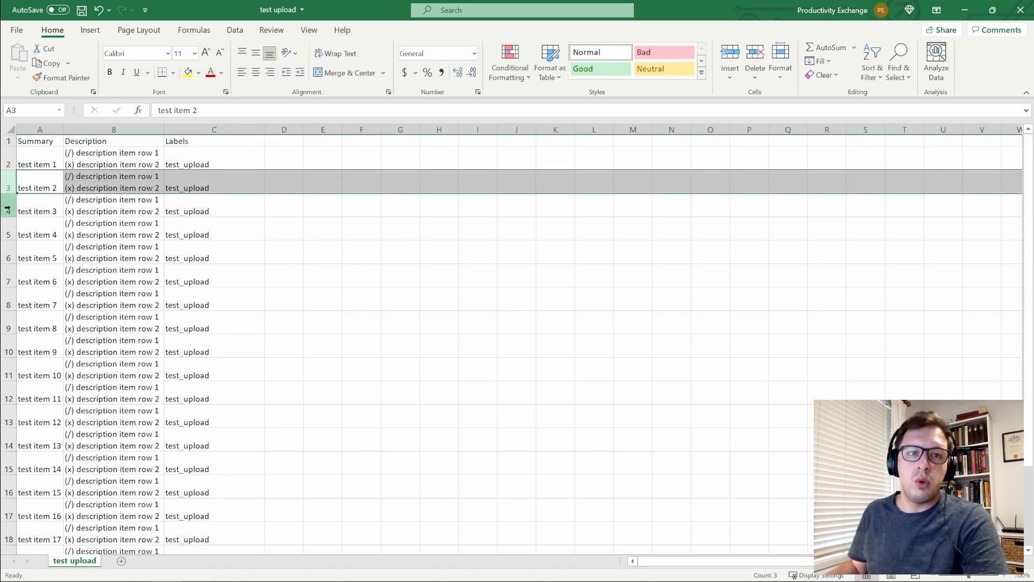
pyautogui.click(8, 210)
pyautogui.click(7, 233)
# - Start saving a copy of test upload and choose CSV UTF-8 (Comma delimited) (*.csv) as its format
pyautogui.click(17, 30)
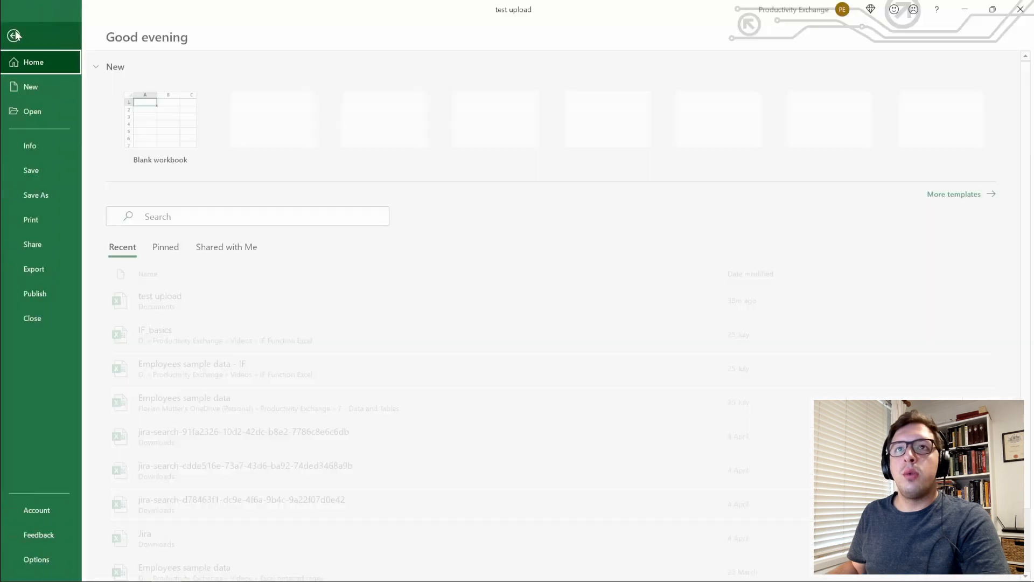
pyautogui.click(38, 194)
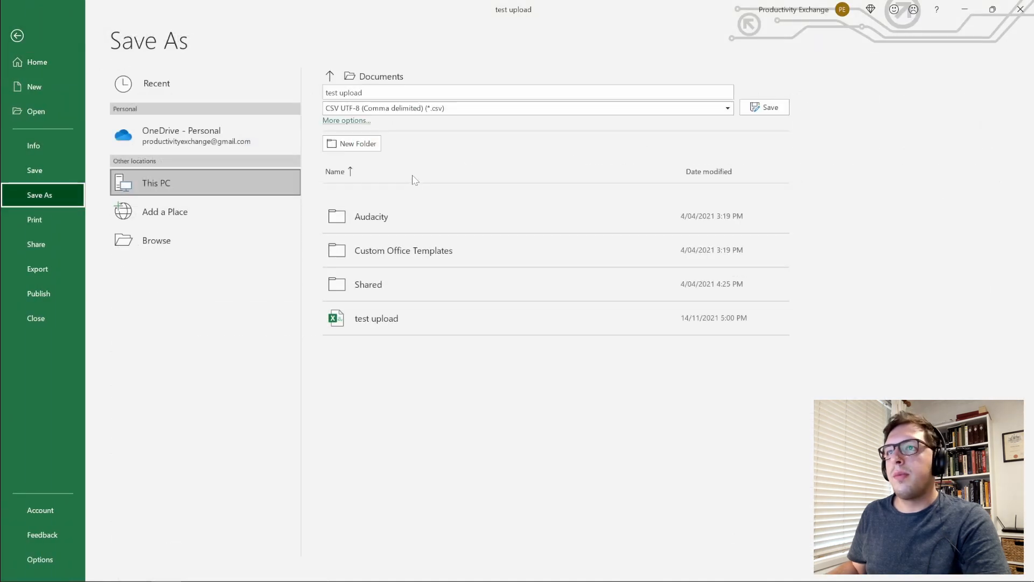
pyautogui.click(508, 110)
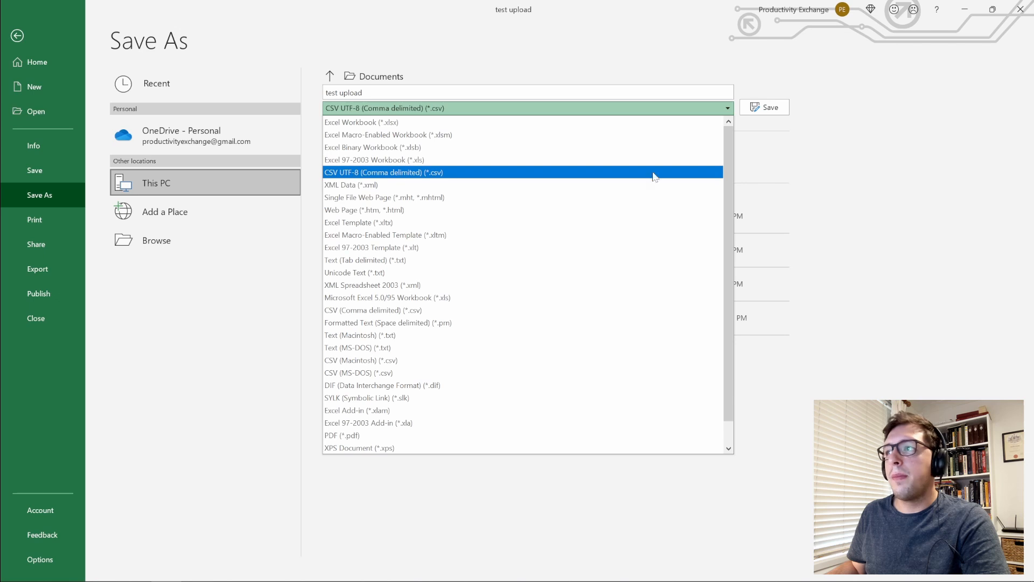
pyautogui.click(654, 172)
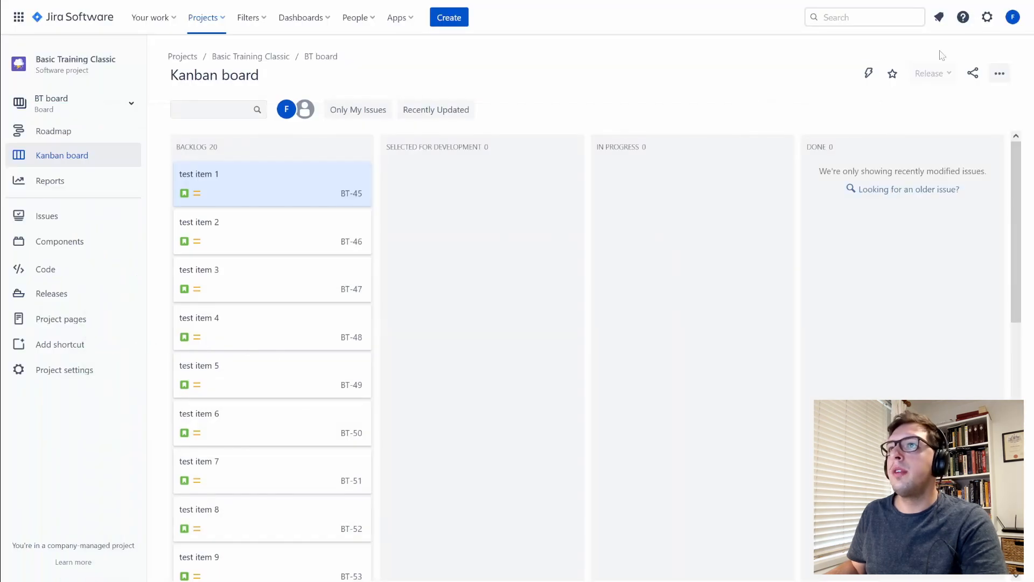
# - In Jira, start another bulk issue import and provide test upload.csv from Documents as the CSV source file
pyautogui.click(456, 20)
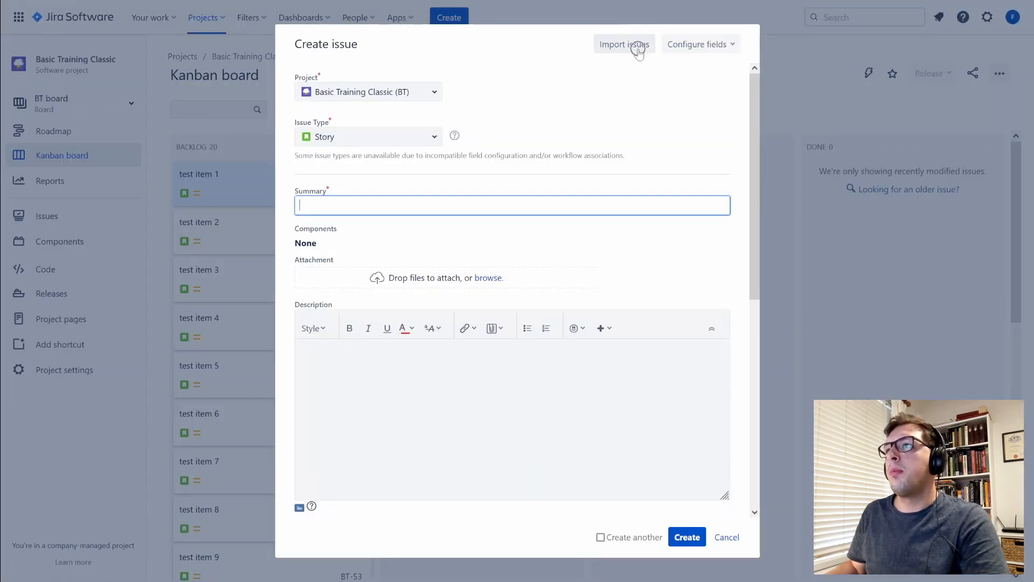
pyautogui.click(638, 47)
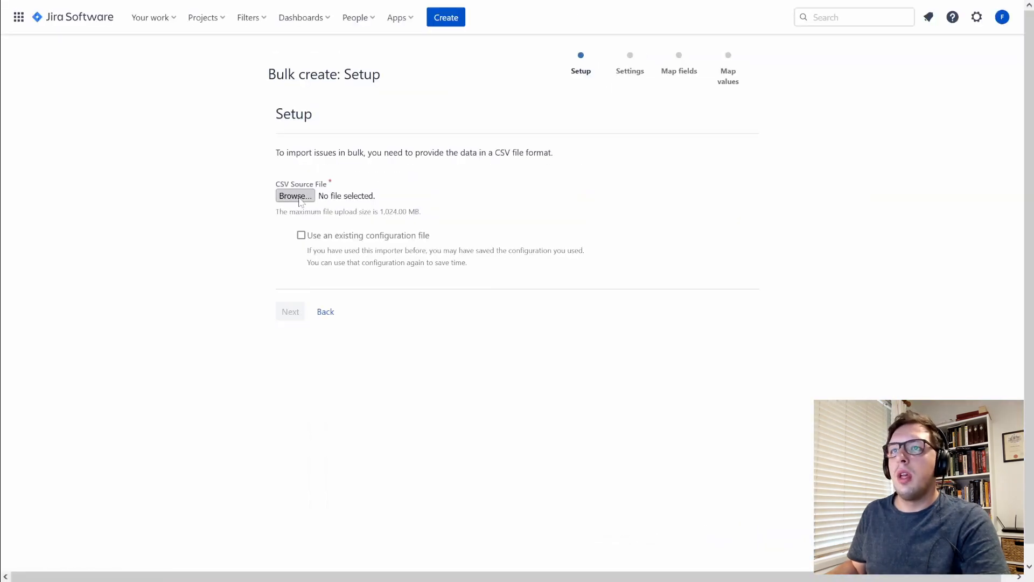
pyautogui.click(295, 195)
pyautogui.click(148, 130)
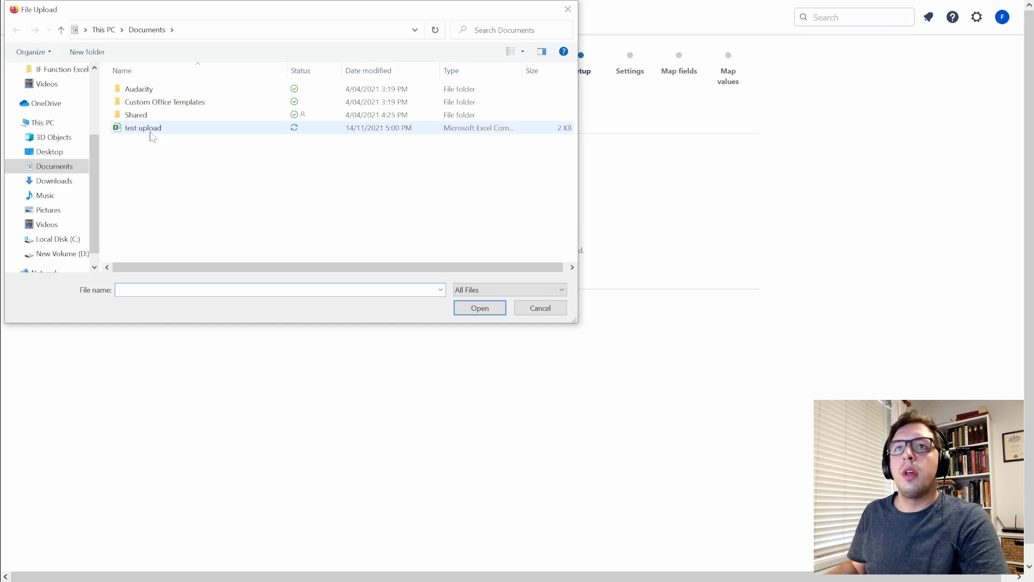
pyautogui.click(487, 308)
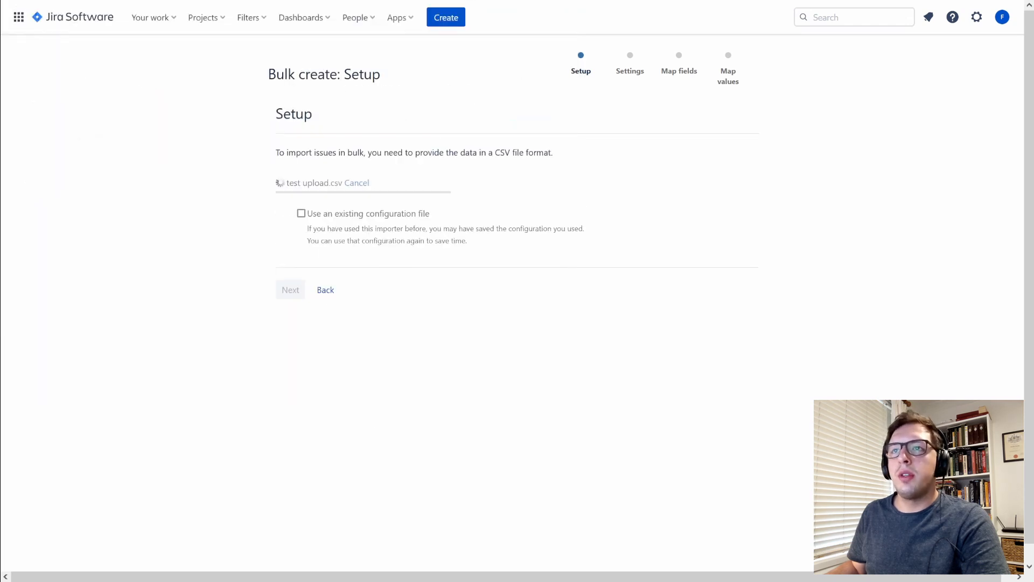
# - Check the option to use an existing configuration file, leave it disabled, and continue to the import settings
pyautogui.click(301, 222)
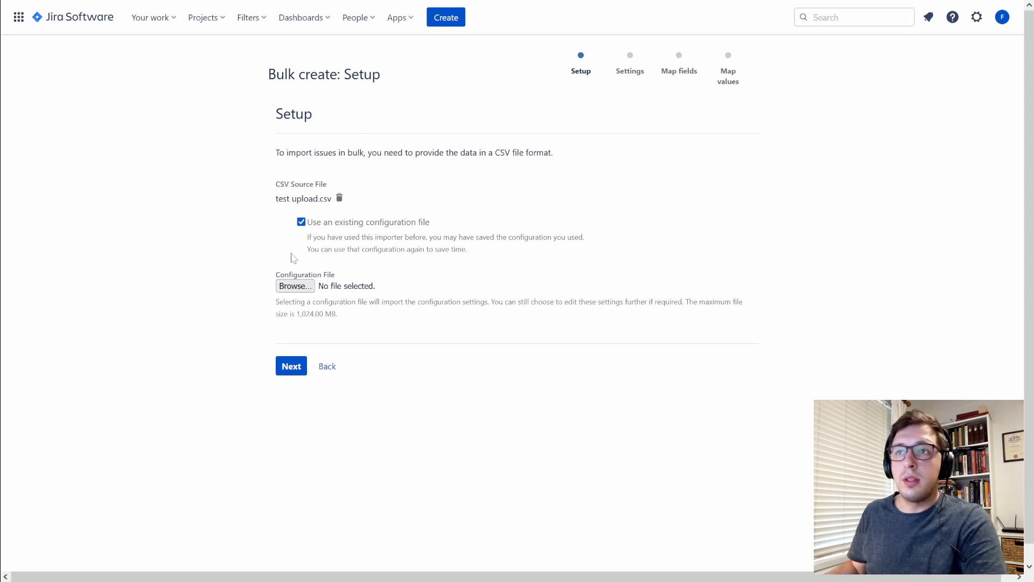
pyautogui.click(302, 224)
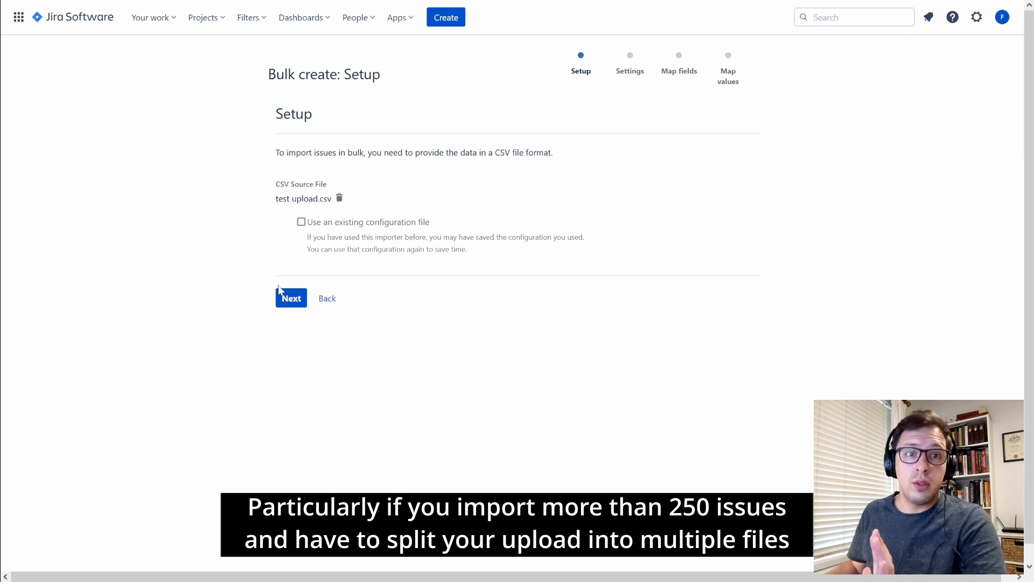
pyautogui.click(298, 304)
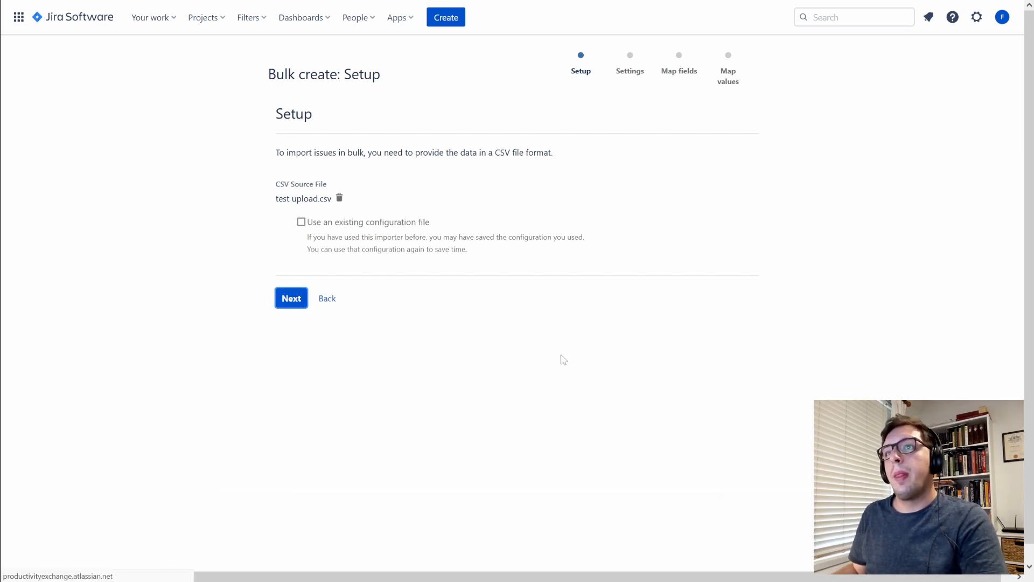
# - Set Basic Training Classic as the project to import into, keep the UTF-8 file encoding, and continue to field mapping
pyautogui.click(488, 171)
pyautogui.click(422, 226)
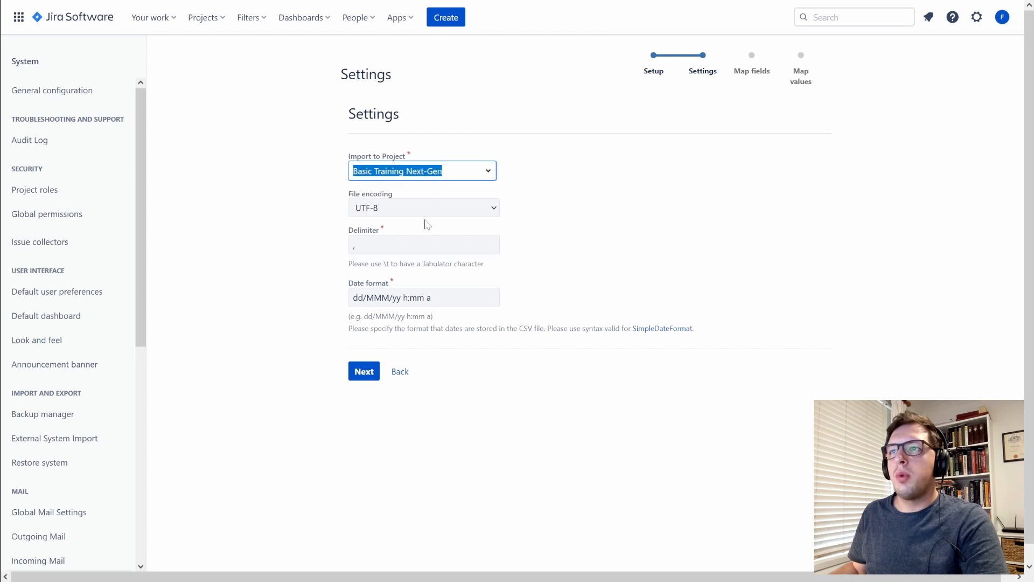
pyautogui.click(485, 171)
pyautogui.click(410, 225)
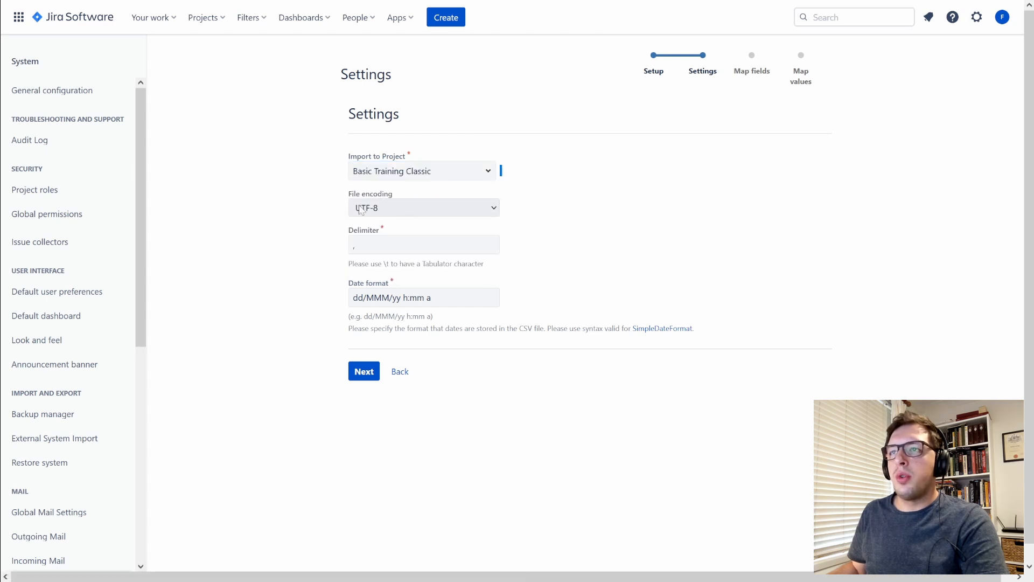
pyautogui.click(430, 206)
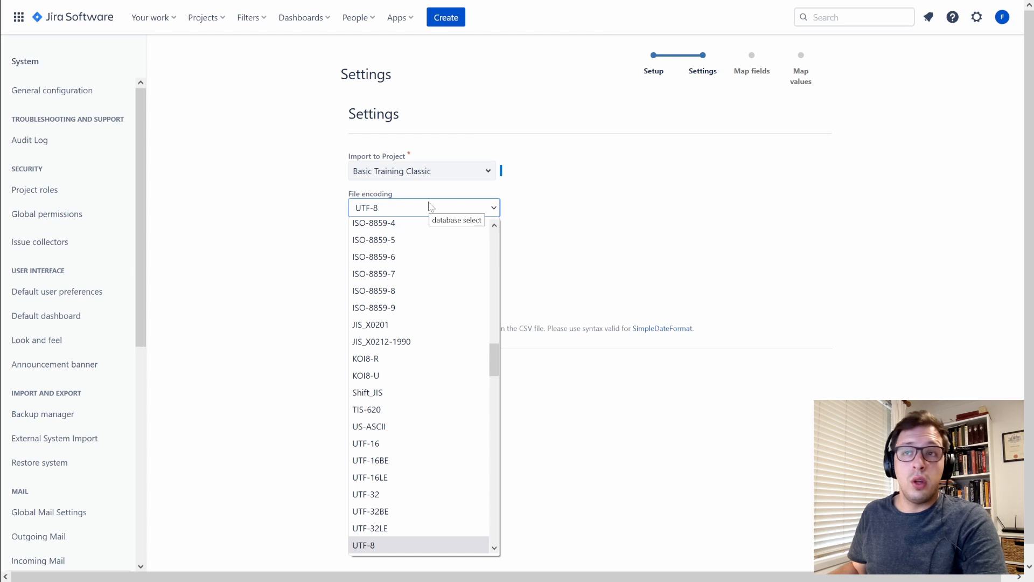
pyautogui.click(431, 207)
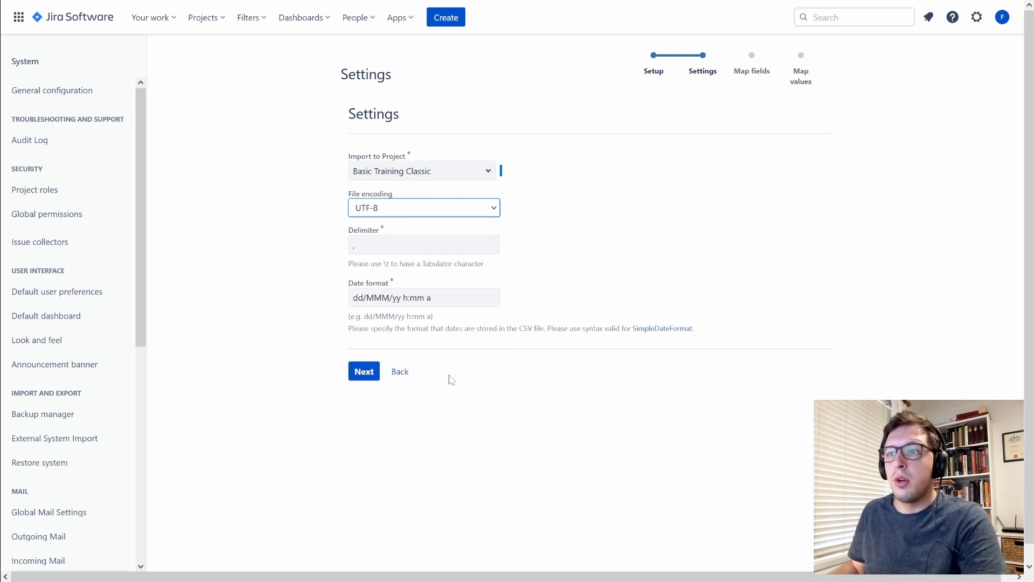
pyautogui.click(369, 375)
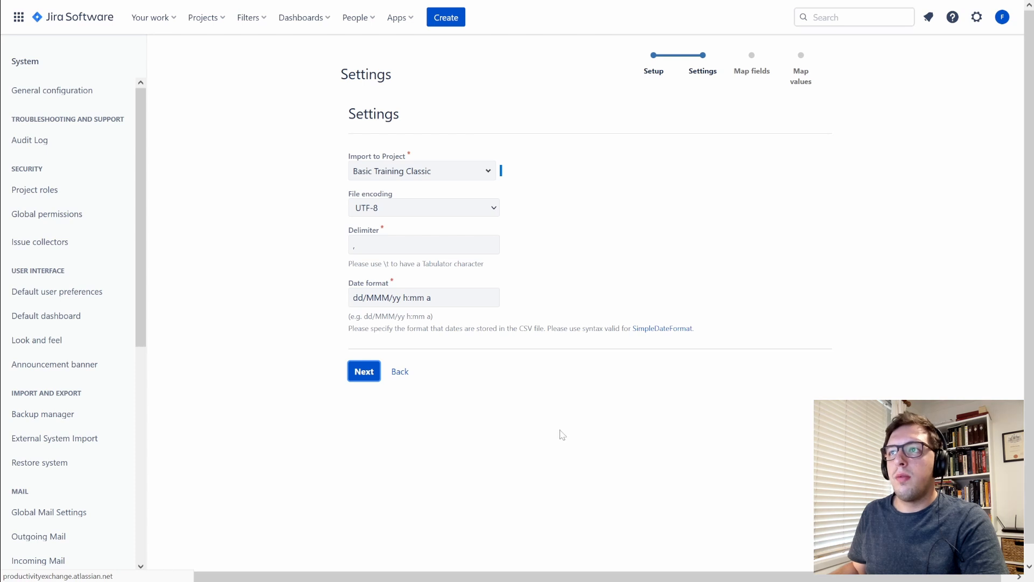
# - Map the CSV fields Description, Labels and Summary to the Jira fields Description, Labels and Summary
pyautogui.click(578, 253)
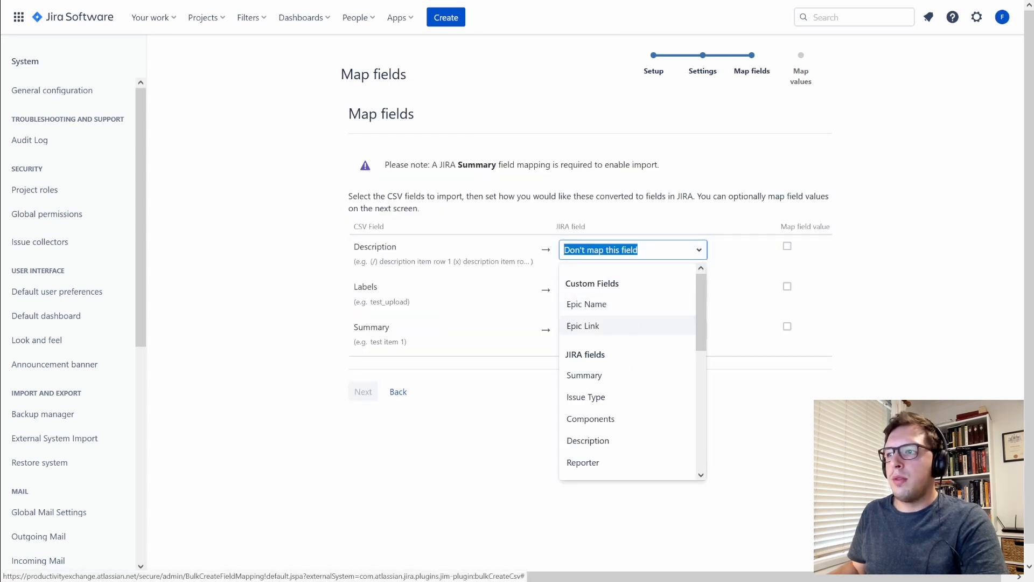
pyautogui.scroll(-2, 623, 377)
pyautogui.click(616, 375)
pyautogui.click(619, 290)
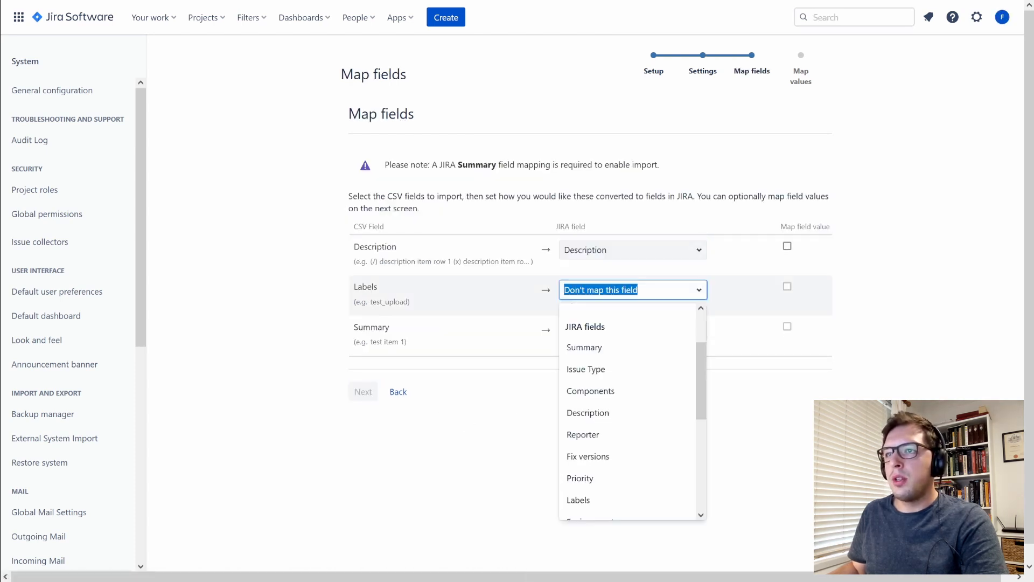
pyautogui.click(606, 500)
pyautogui.click(620, 330)
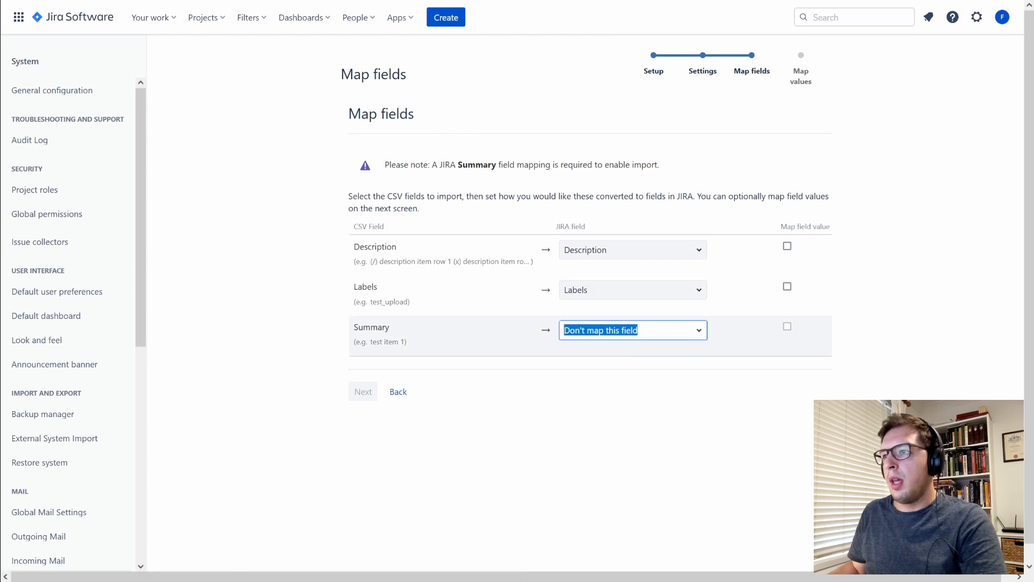
pyautogui.click(603, 386)
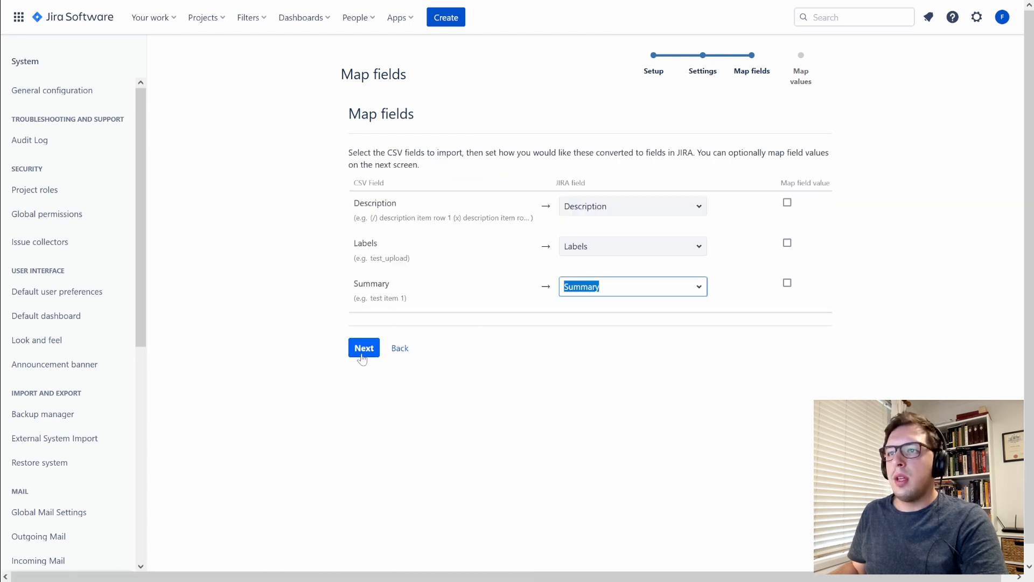
# - Enable field value mapping for Description, compare its imported and target values, and return to the field mapping
pyautogui.click(786, 202)
pyautogui.click(363, 347)
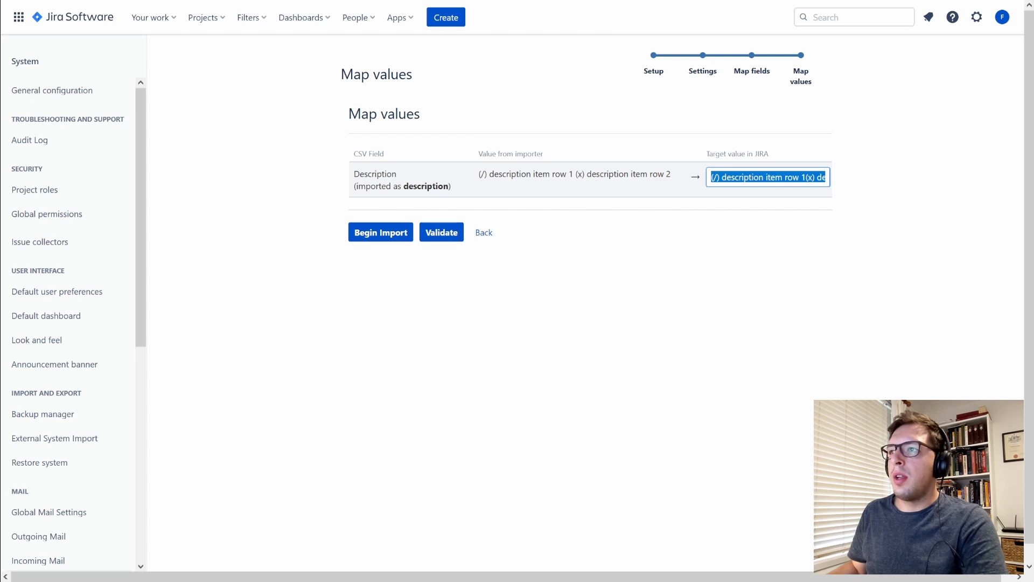
pyautogui.click(575, 173)
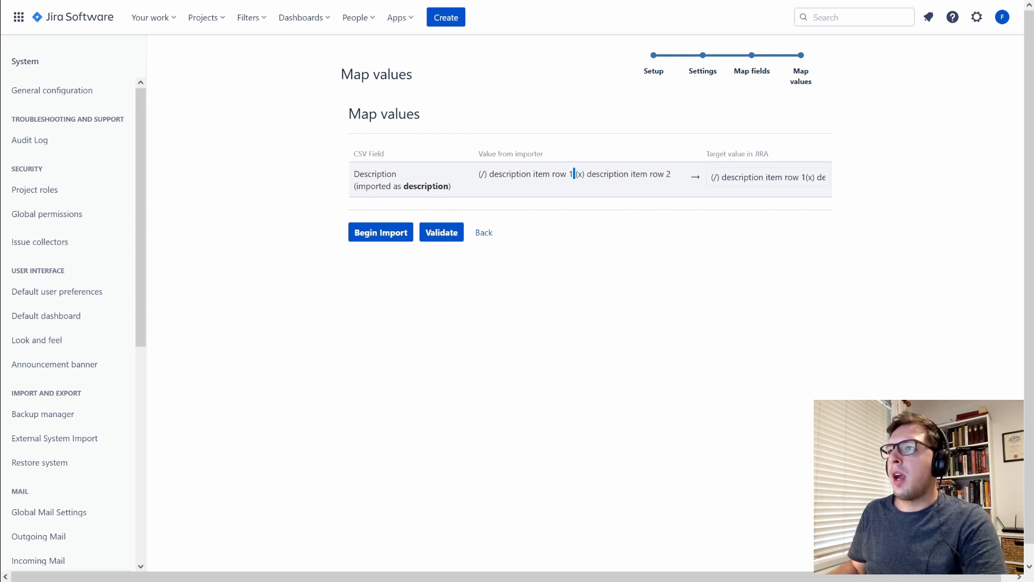
pyautogui.moveTo(711, 177); pyautogui.dragTo(827, 178)
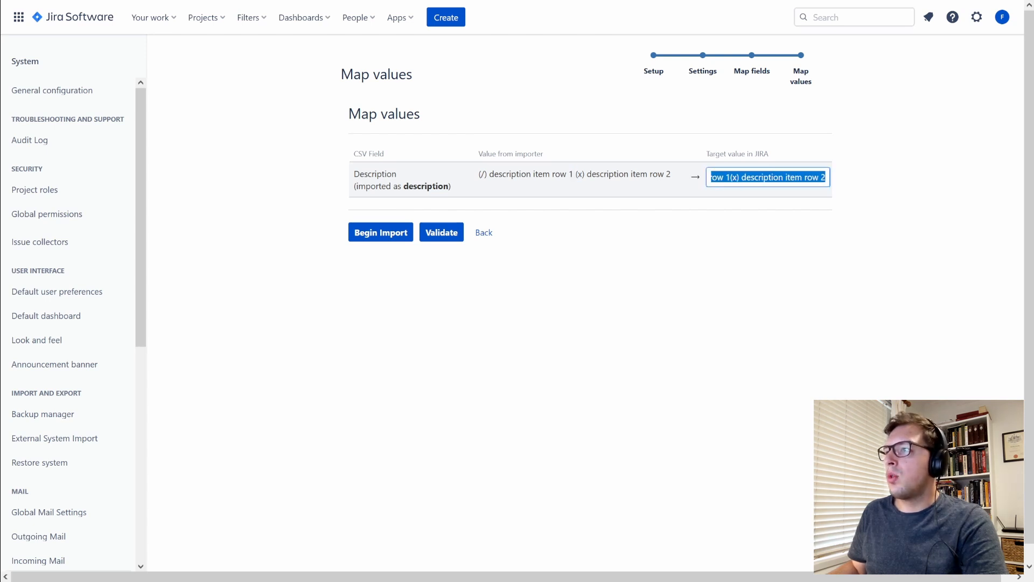
pyautogui.click(747, 293)
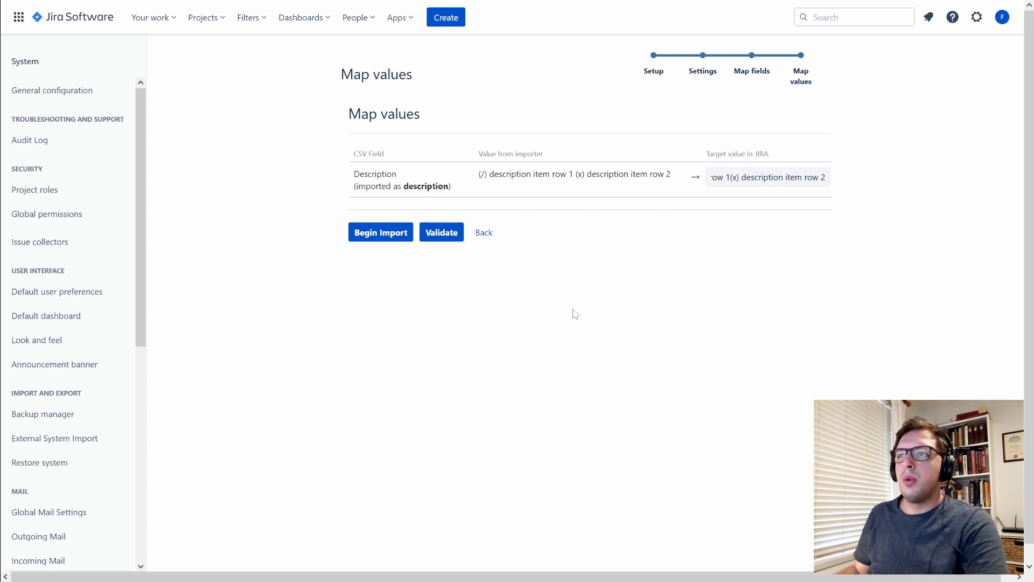
pyautogui.click(485, 233)
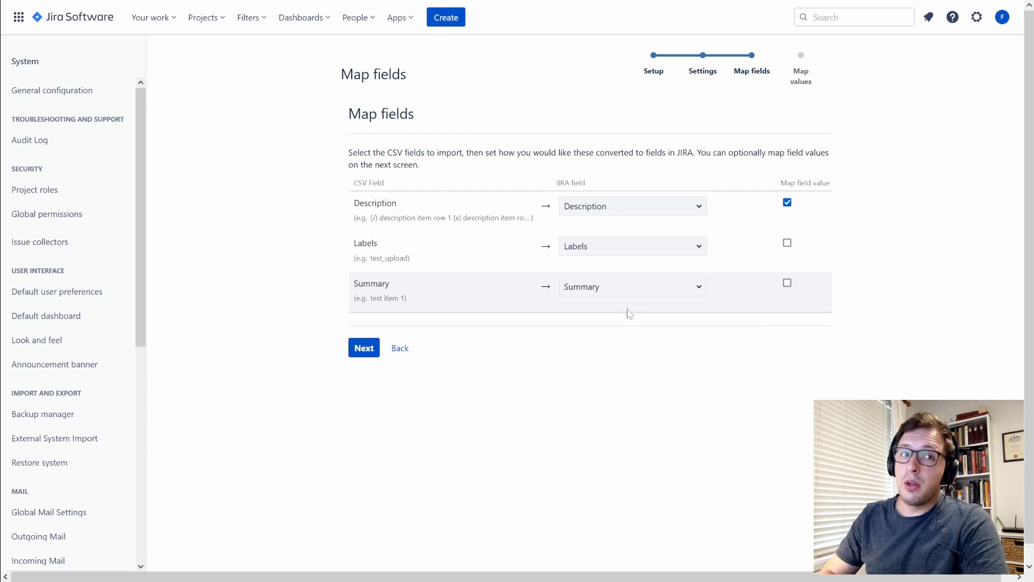